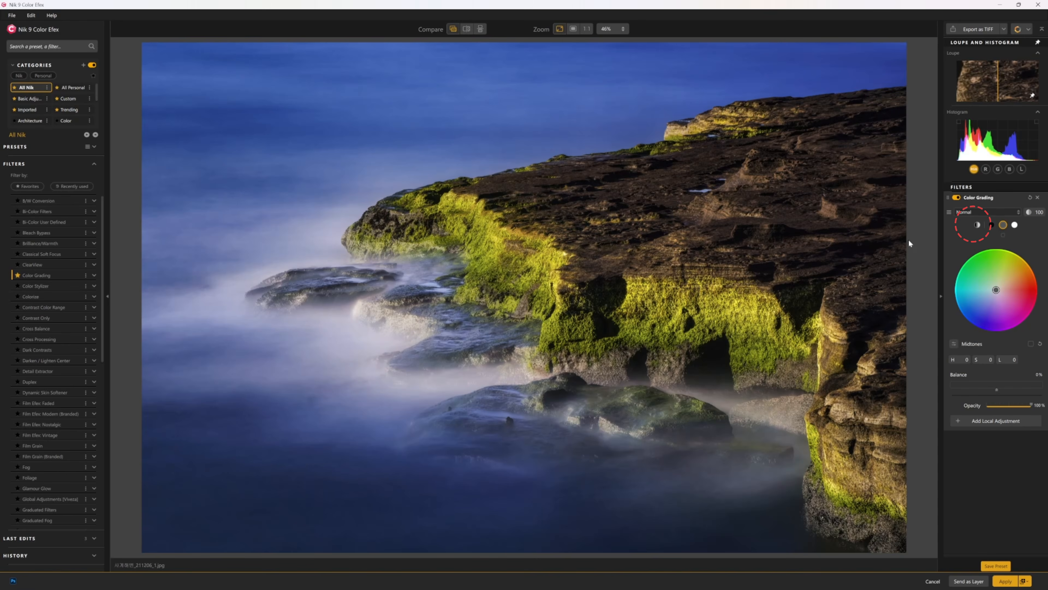
# Try a global colour tint in the Color Grading filter, first magenta and finally hue 207 with saturation 14.
pyautogui.click(978, 225)
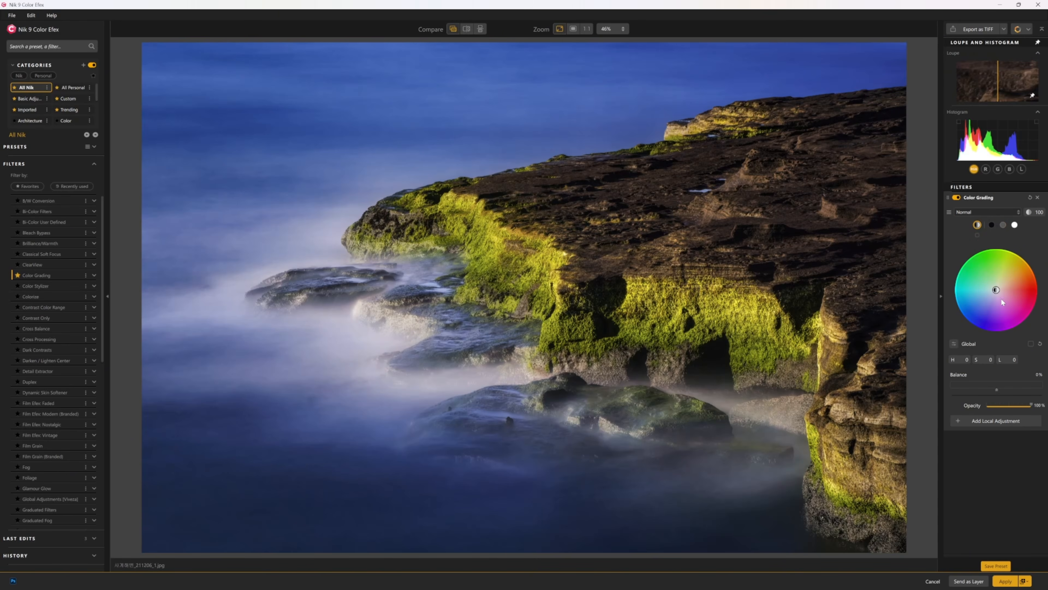
pyautogui.moveTo(997, 290); pyautogui.dragTo(1031, 310)
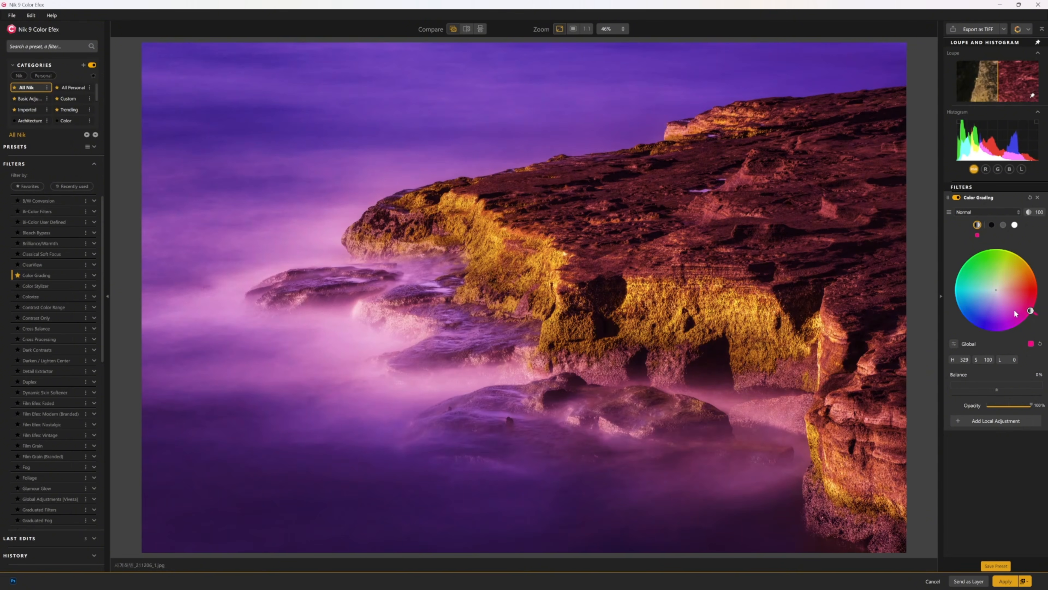
pyautogui.moveTo(1030, 312)
pyautogui.mouseDown()
pyautogui.moveTo(1029, 274)
pyautogui.moveTo(985, 265)
pyautogui.moveTo(970, 274)
pyautogui.moveTo(968, 305)
pyautogui.moveTo(1006, 316)
pyautogui.moveTo(1018, 282)
pyautogui.moveTo(980, 272)
pyautogui.moveTo(968, 289)
pyautogui.moveTo(997, 292)
pyautogui.moveTo(1002, 316)
pyautogui.moveTo(974, 326)
pyautogui.moveTo(965, 303)
pyautogui.moveTo(991, 292)
pyautogui.mouseUp()
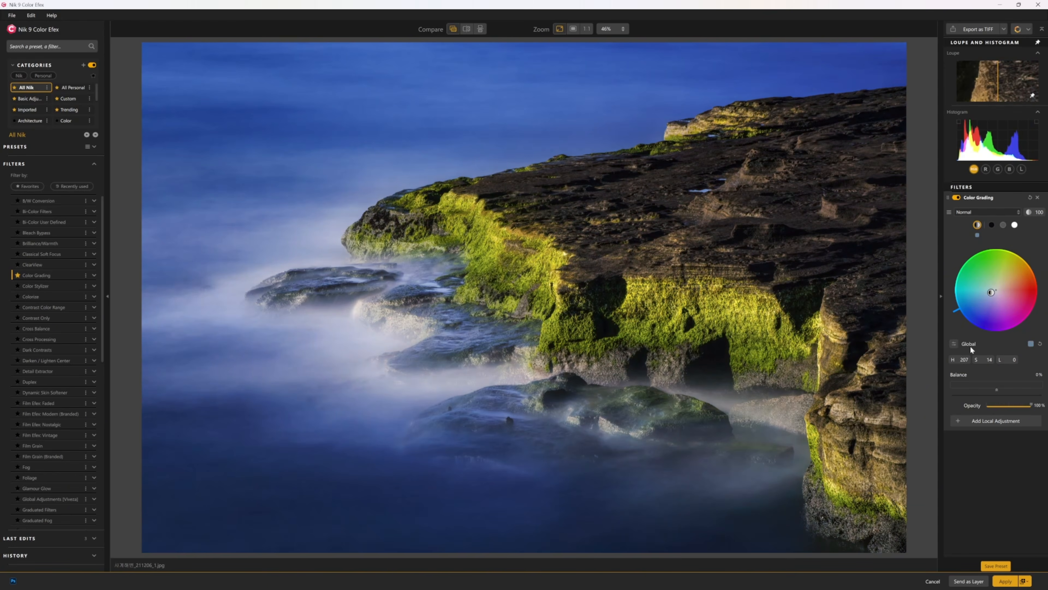
# Expand the hue, saturation and luminance sliders and reset the global grade after testing a faint green tint of hue 142°.
pyautogui.click(955, 345)
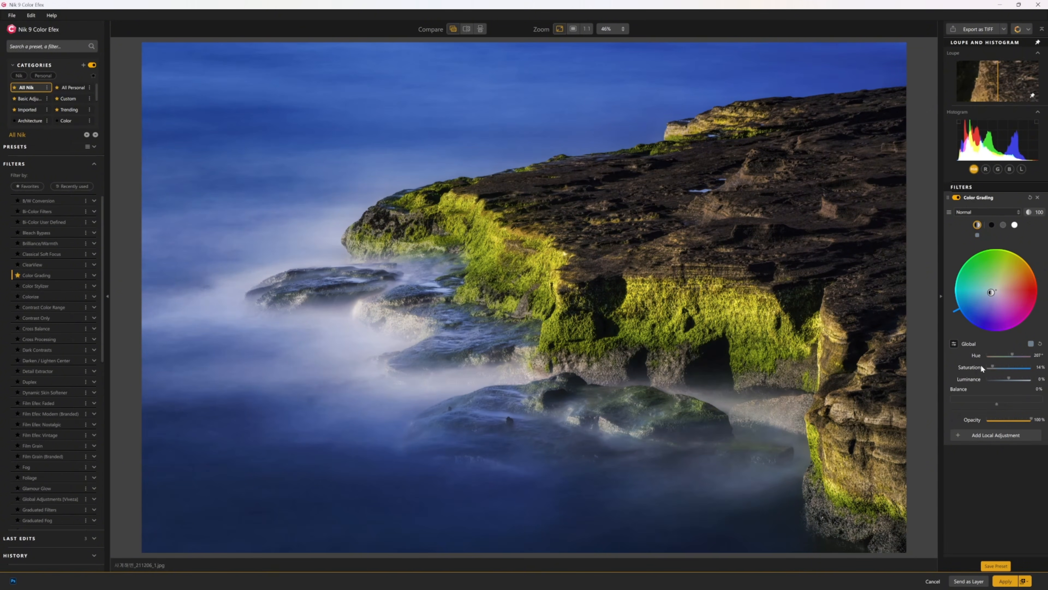
pyautogui.doubleClick(990, 292)
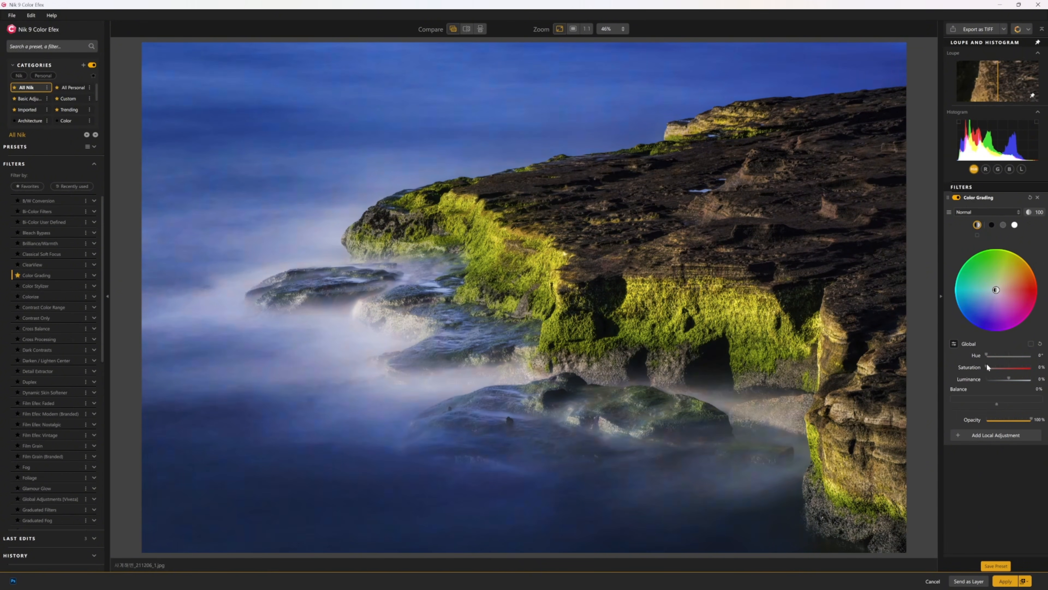
pyautogui.moveTo(986, 367)
pyautogui.mouseDown()
pyautogui.moveTo(1017, 363)
pyautogui.moveTo(996, 368)
pyautogui.moveTo(989, 356)
pyautogui.moveTo(1004, 356)
pyautogui.moveTo(1008, 380)
pyautogui.moveTo(992, 366)
pyautogui.mouseUp()
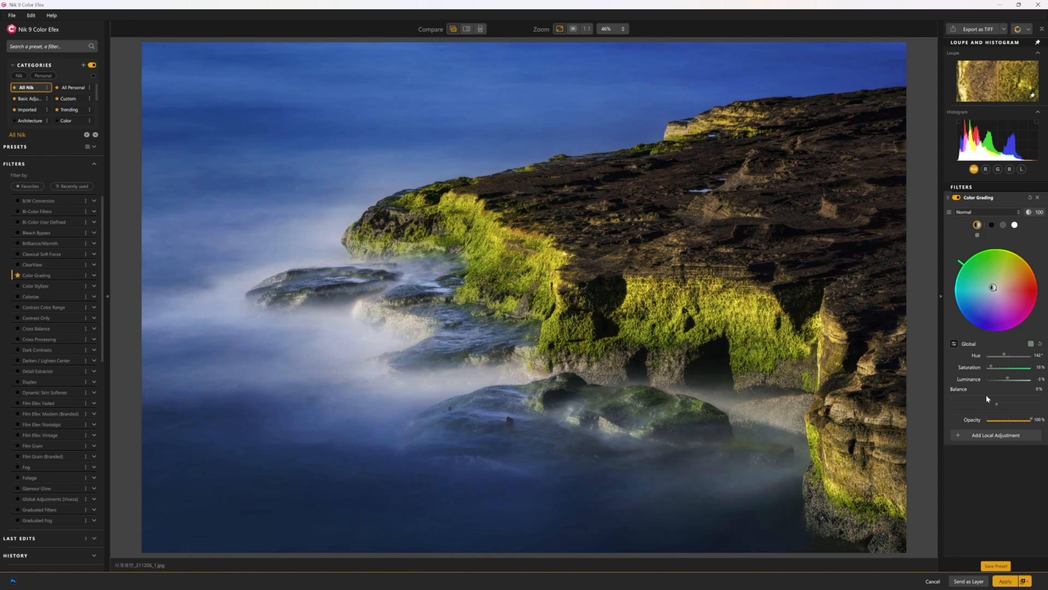
pyautogui.click(978, 233)
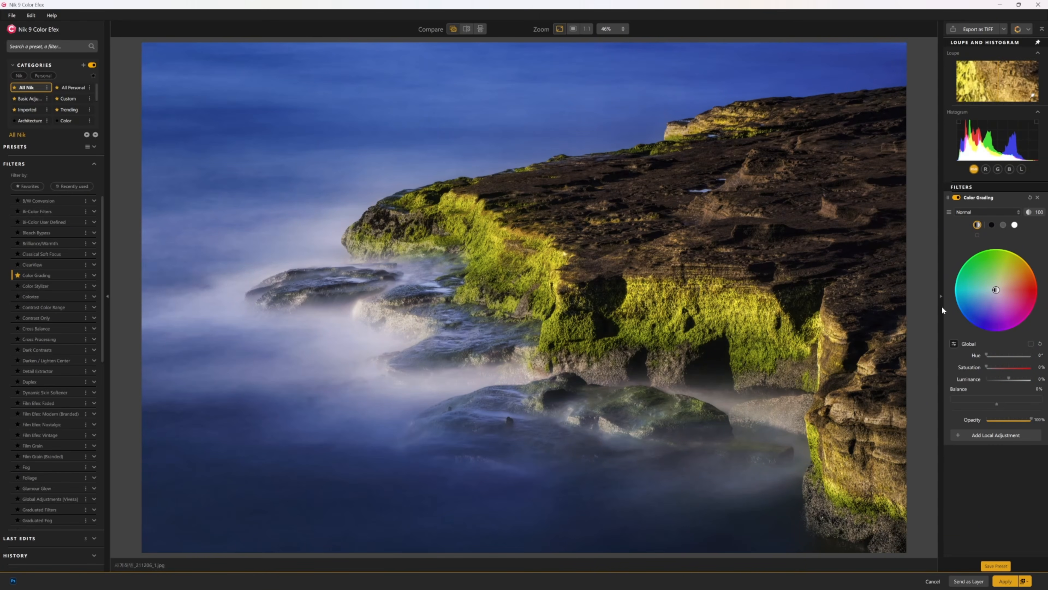
# Tint the shadows blue with hue 232° and saturation 61%, and try adjusting their luminance.
pyautogui.click(992, 225)
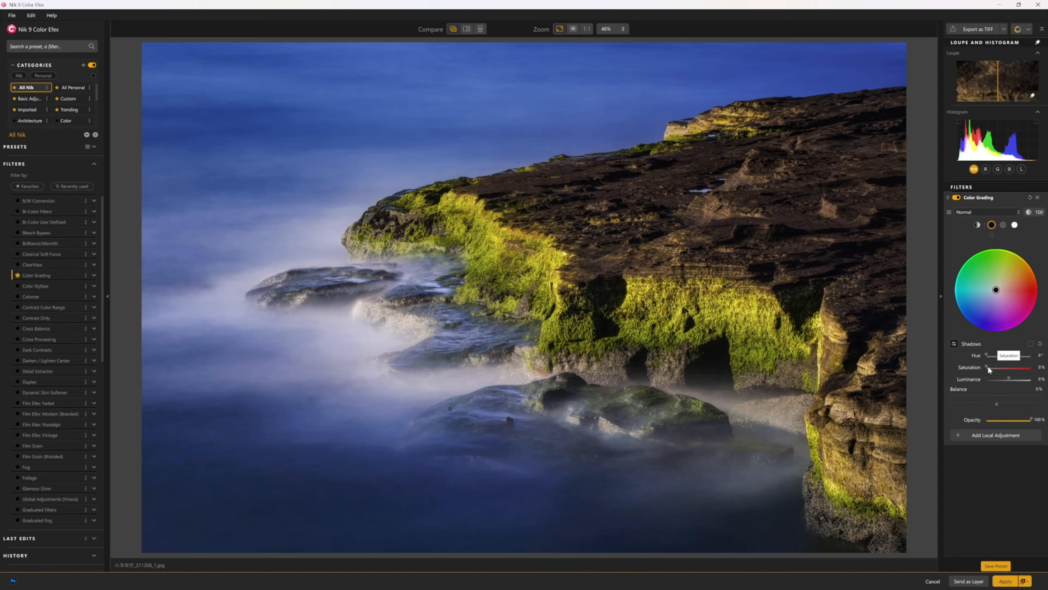
pyautogui.moveTo(988, 368); pyautogui.dragTo(1009, 379)
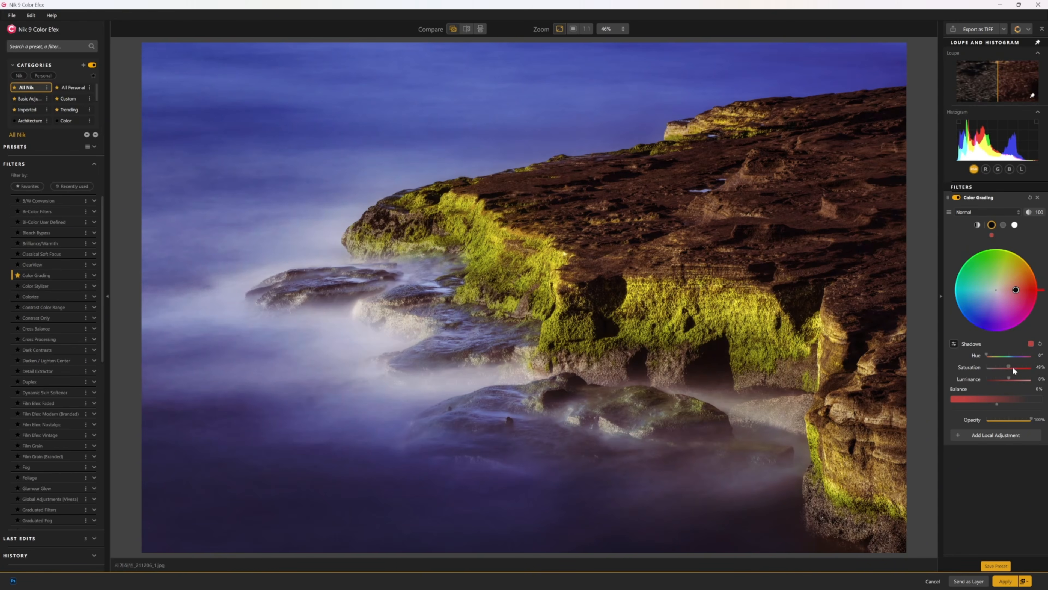
pyautogui.moveTo(1013, 369); pyautogui.dragTo(1019, 368)
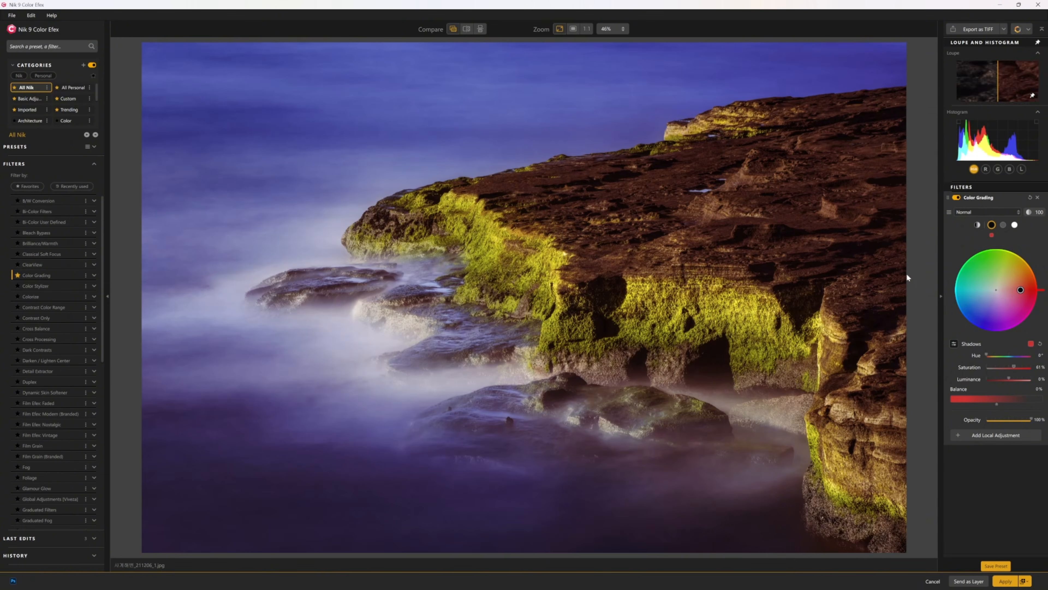
pyautogui.moveTo(1043, 289); pyautogui.dragTo(967, 328)
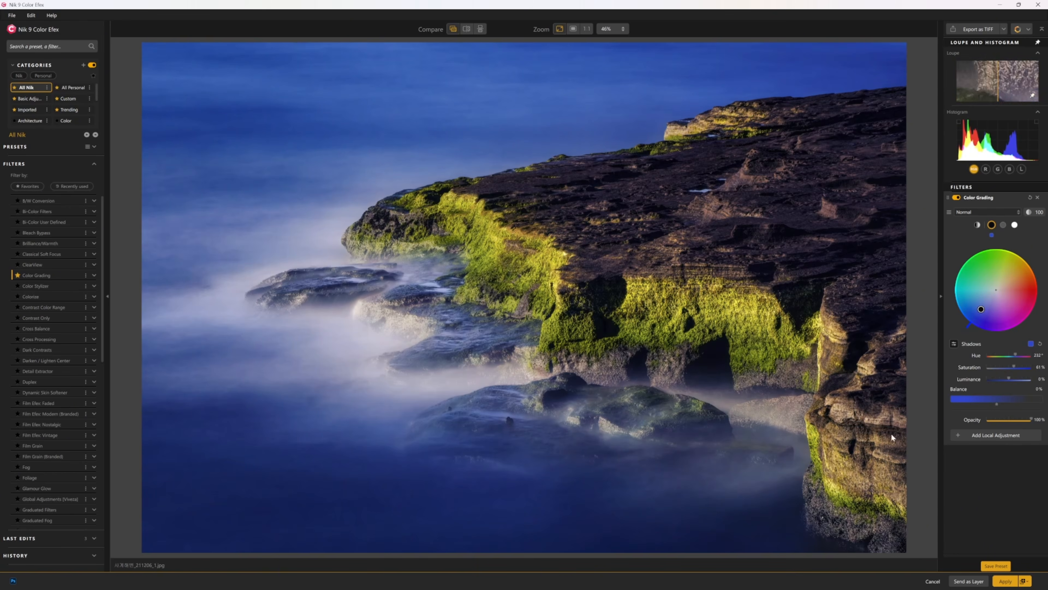
pyautogui.click(1016, 367)
pyautogui.moveTo(1016, 368)
pyautogui.mouseDown()
pyautogui.moveTo(999, 369)
pyautogui.moveTo(1016, 368)
pyautogui.mouseUp()
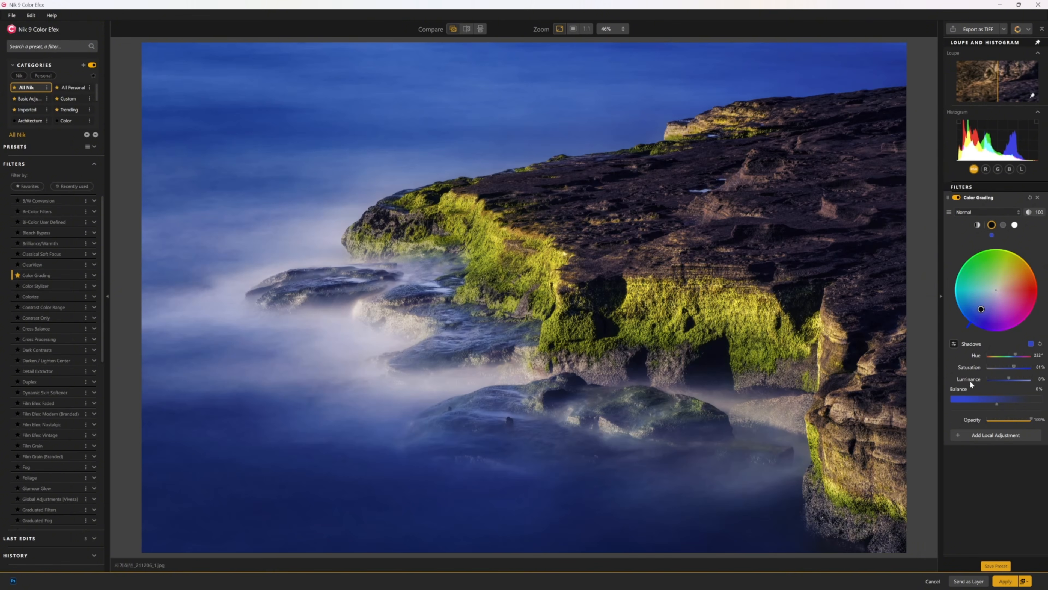
pyautogui.moveTo(1009, 378)
pyautogui.mouseDown()
pyautogui.moveTo(996, 377)
pyautogui.moveTo(1022, 381)
pyautogui.mouseUp()
pyautogui.moveTo(973, 251)
pyautogui.mouseDown()
pyautogui.moveTo(996, 238)
pyautogui.moveTo(975, 242)
pyautogui.mouseUp()
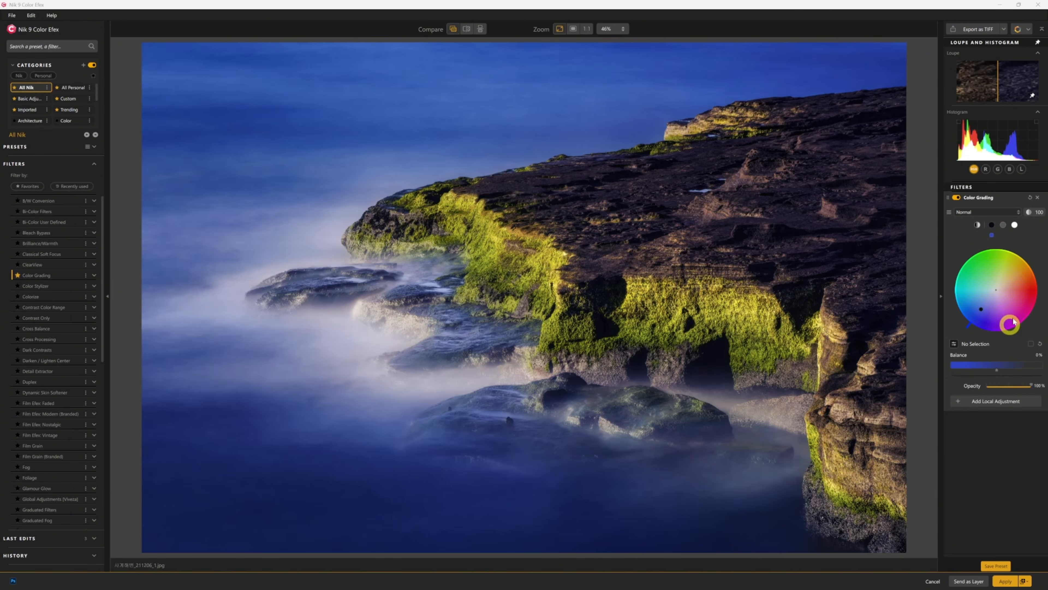
# Tint the highlights warm orange with hue 22°, saturation 27% and luminance 5%.
pyautogui.click(1016, 225)
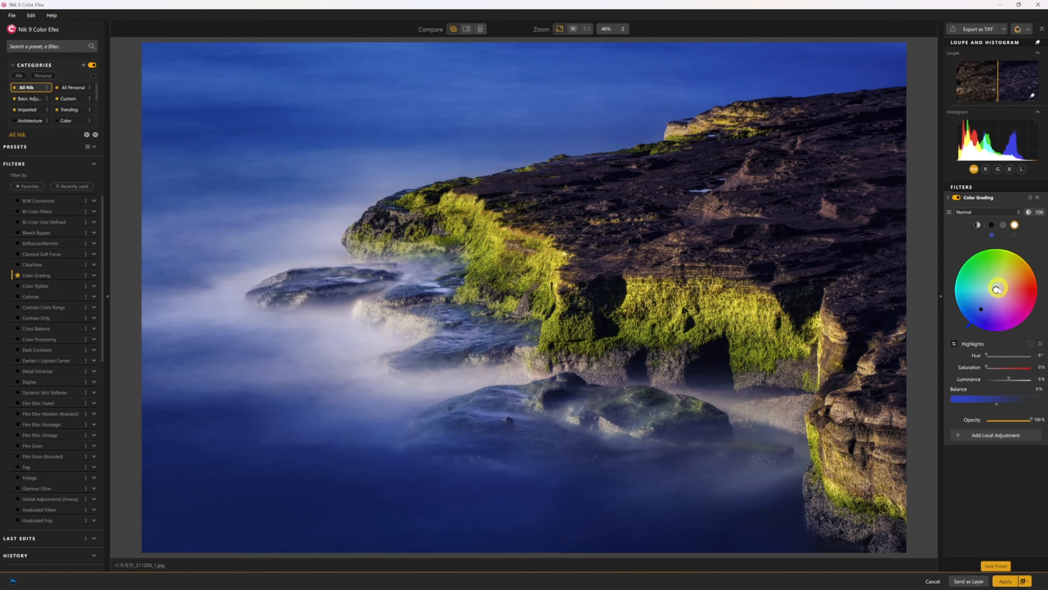
pyautogui.moveTo(996, 289); pyautogui.dragTo(1000, 289)
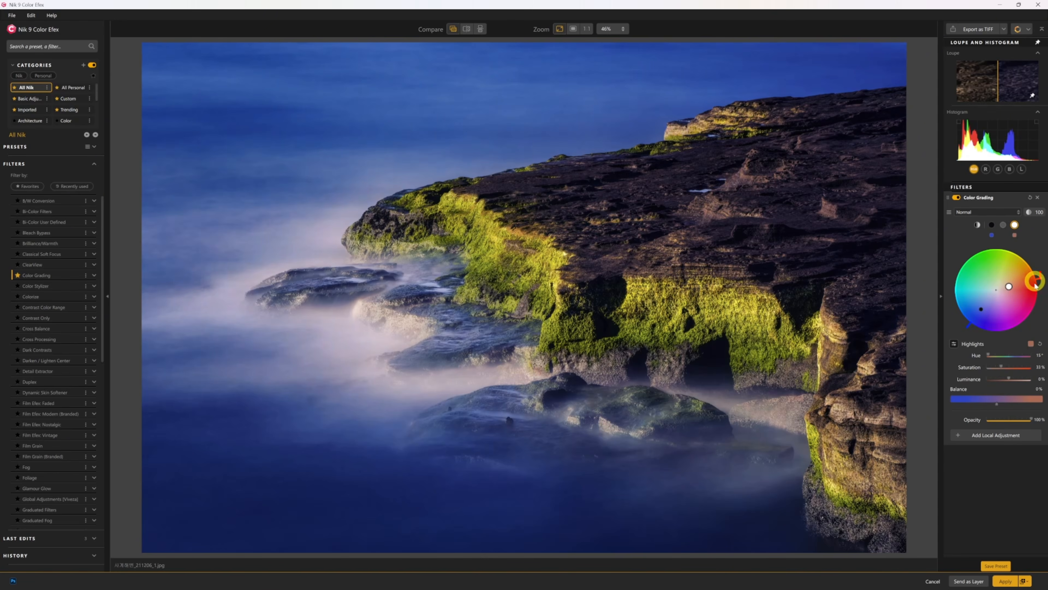
pyautogui.moveTo(1016, 285); pyautogui.dragTo(1036, 296)
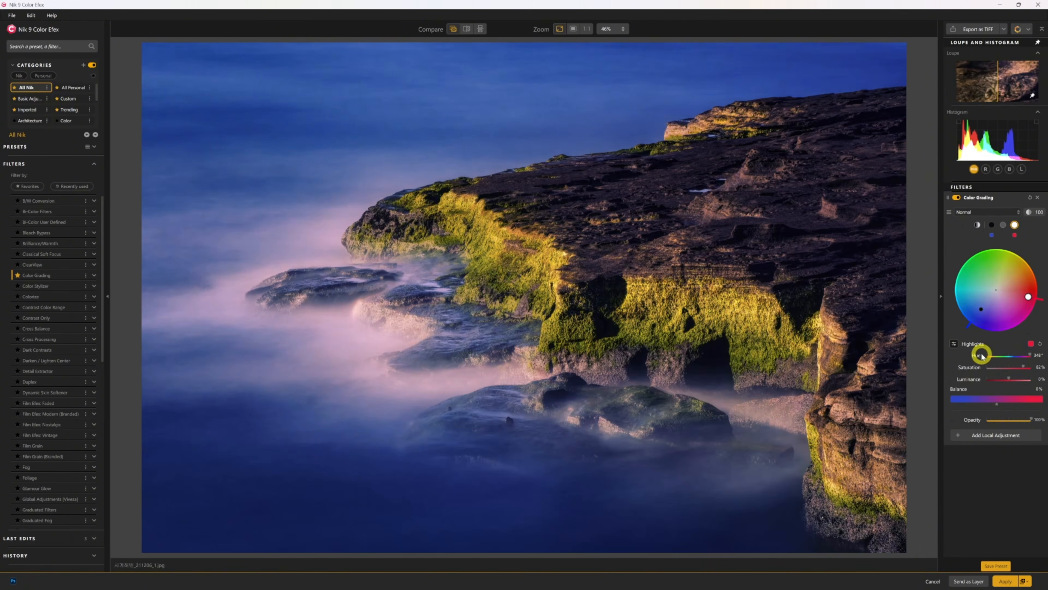
pyautogui.moveTo(1024, 357); pyautogui.dragTo(991, 353)
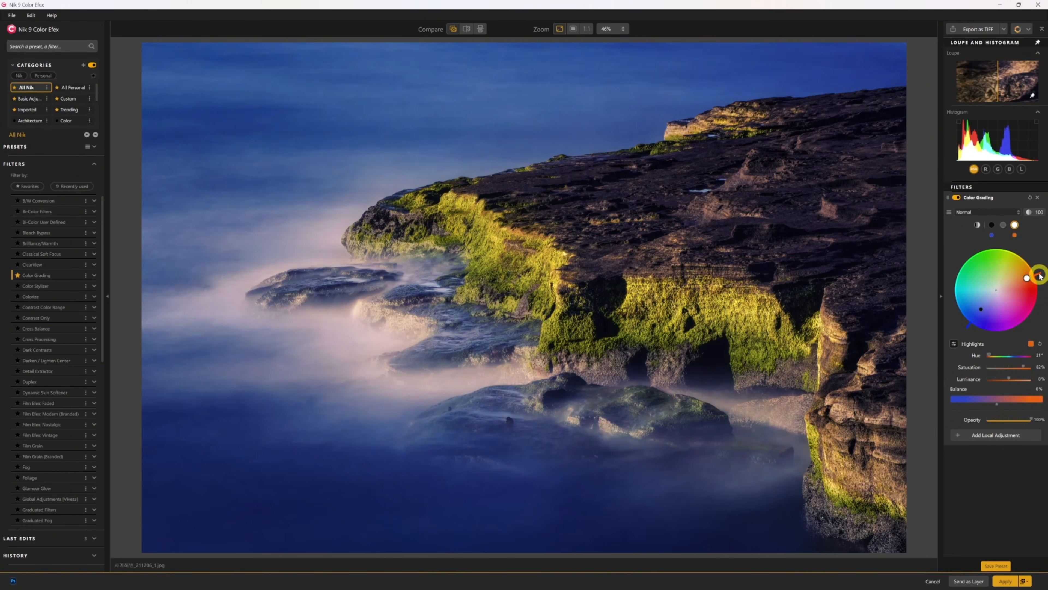
pyautogui.moveTo(1037, 273)
pyautogui.mouseDown()
pyautogui.moveTo(1013, 267)
pyautogui.moveTo(1023, 278)
pyautogui.mouseUp()
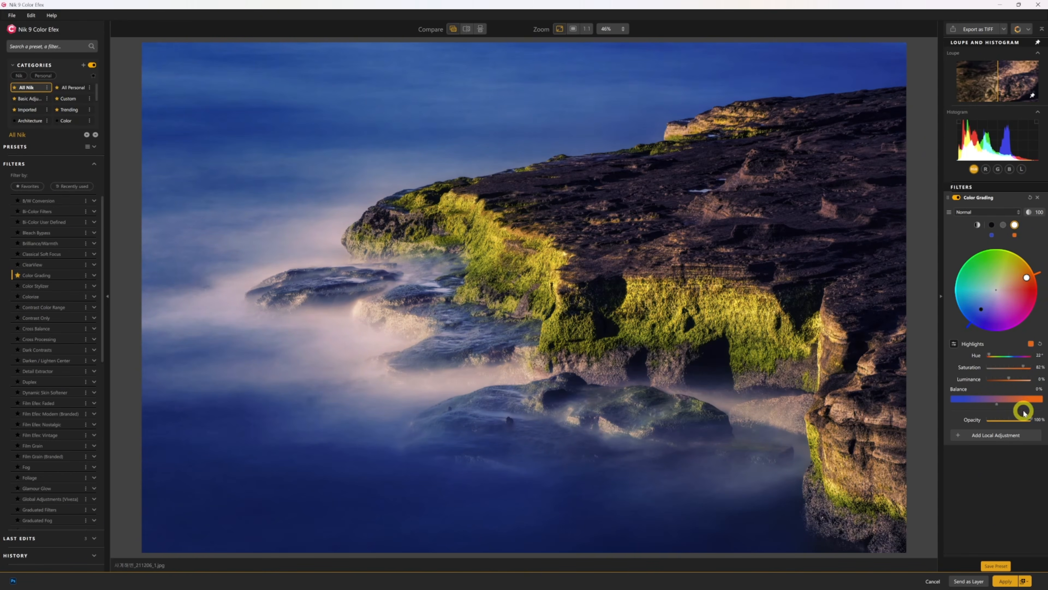
pyautogui.moveTo(1023, 367)
pyautogui.mouseDown()
pyautogui.moveTo(999, 367)
pyautogui.moveTo(1011, 378)
pyautogui.mouseUp()
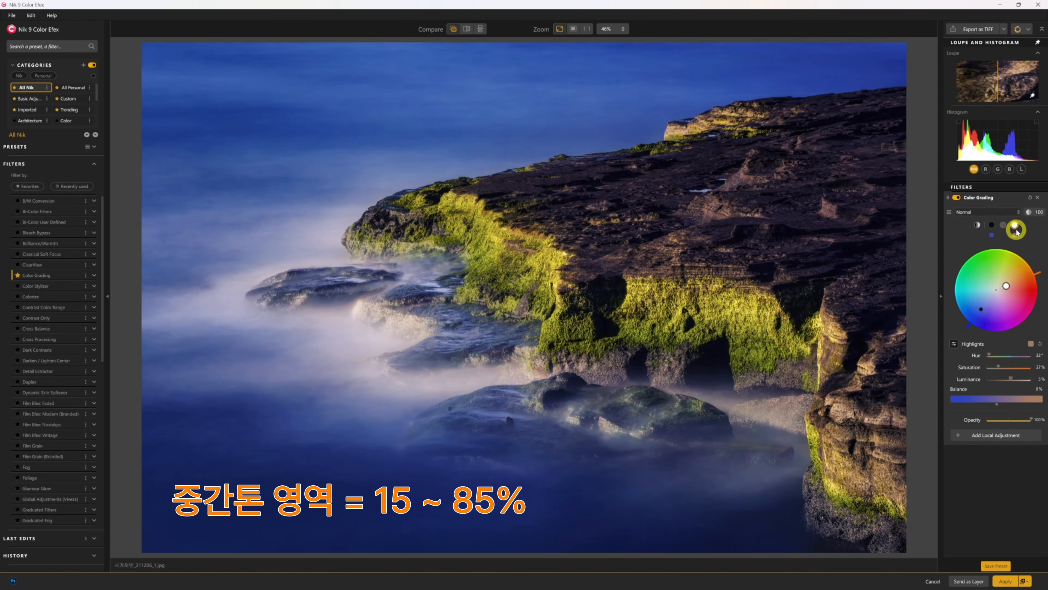
# Tint the midtones yellow-orange with hue 38° and saturation 32%, and set their luminance to -13%.
pyautogui.click(1003, 225)
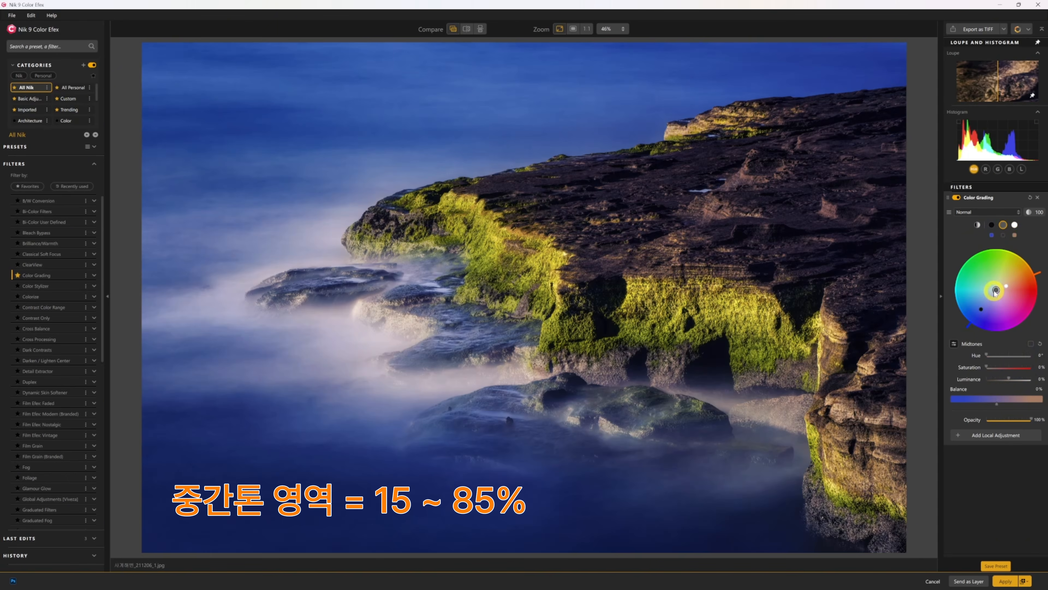
pyautogui.moveTo(996, 291)
pyautogui.mouseDown()
pyautogui.moveTo(982, 265)
pyautogui.moveTo(995, 277)
pyautogui.moveTo(976, 289)
pyautogui.moveTo(988, 277)
pyautogui.mouseUp()
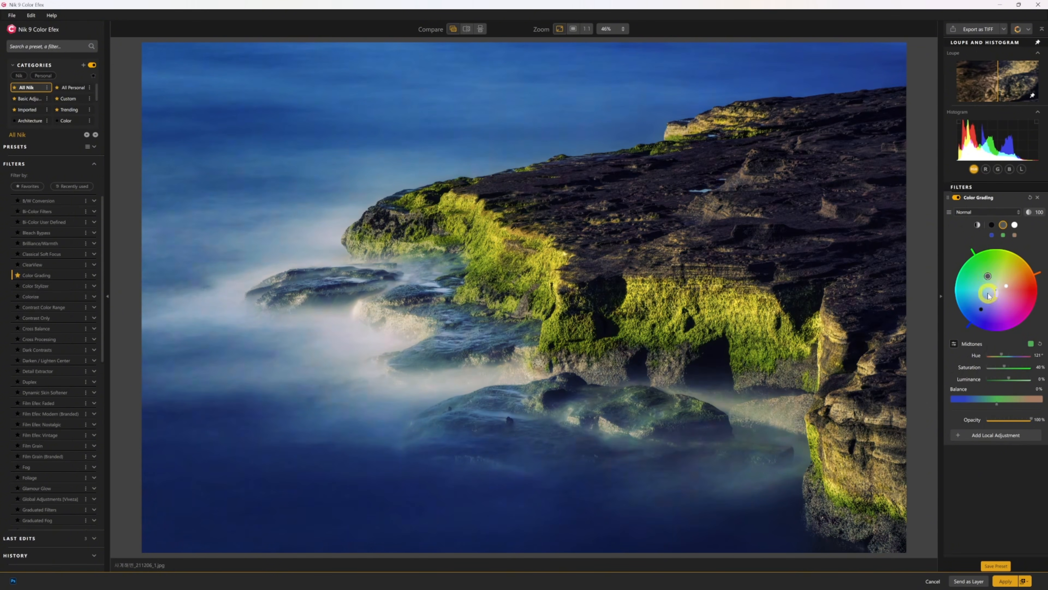
pyautogui.moveTo(989, 276)
pyautogui.mouseDown()
pyautogui.moveTo(1028, 271)
pyautogui.moveTo(981, 327)
pyautogui.moveTo(964, 303)
pyautogui.moveTo(1014, 285)
pyautogui.moveTo(990, 291)
pyautogui.moveTo(1000, 256)
pyautogui.moveTo(1005, 283)
pyautogui.mouseUp()
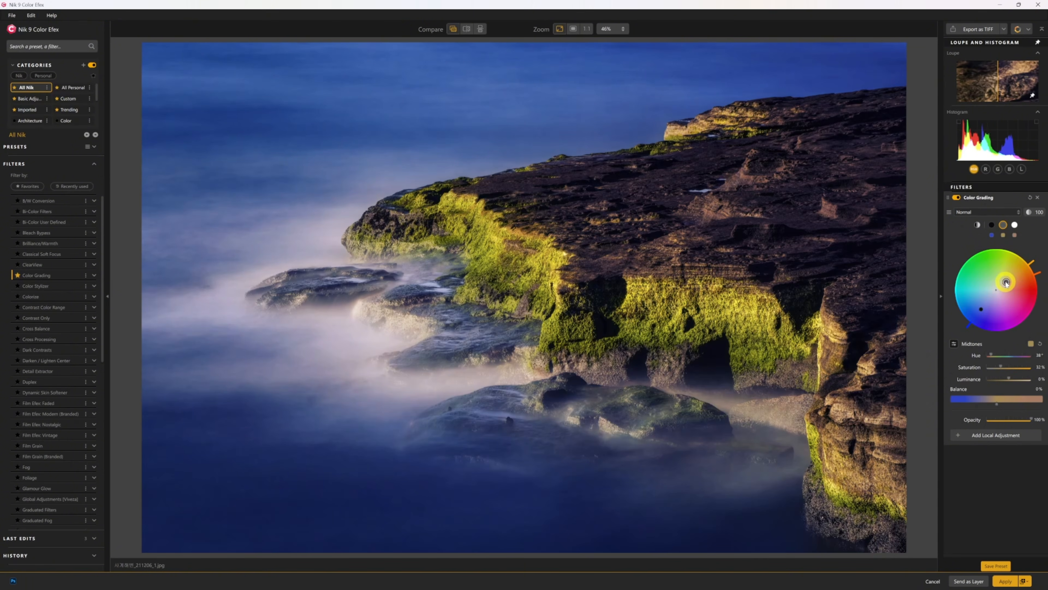
pyautogui.moveTo(1008, 381); pyautogui.dragTo(1003, 379)
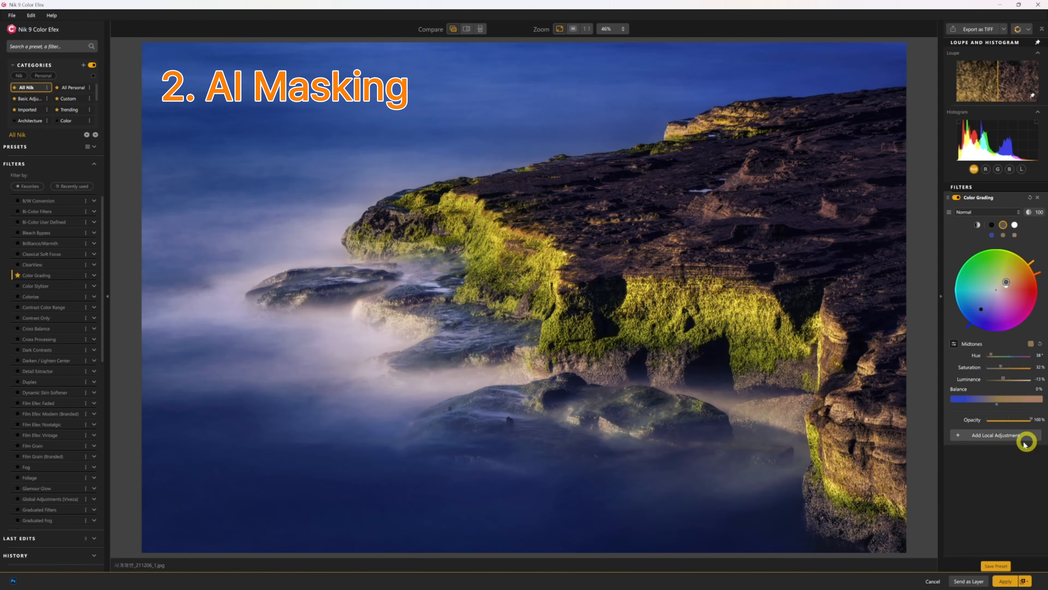
# Add an AI Object Selection local adjustment that masks the large rocky cliff.
pyautogui.click(995, 436)
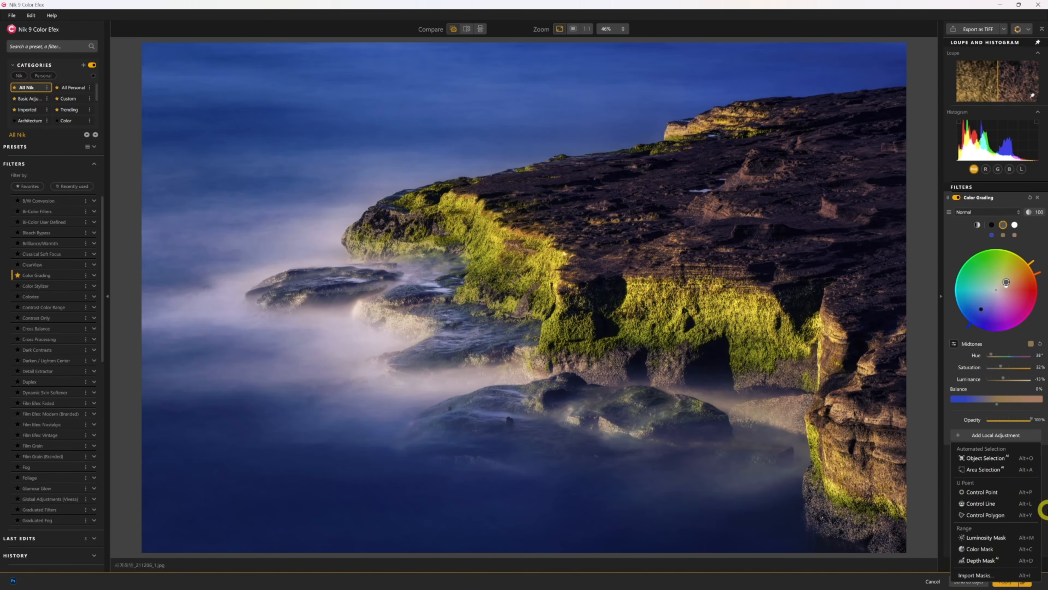
pyautogui.click(981, 459)
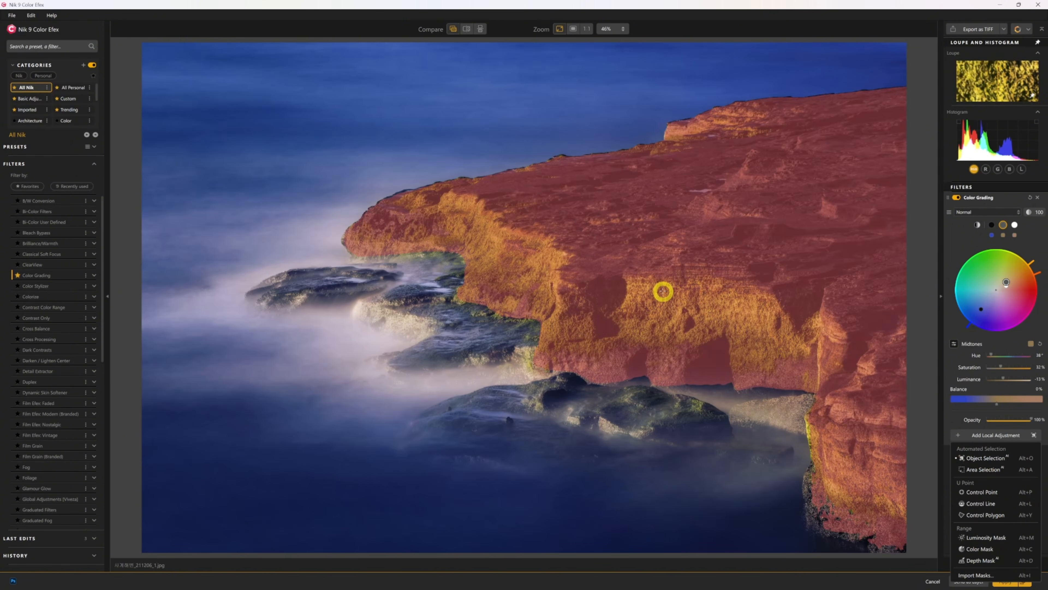
pyautogui.click(663, 292)
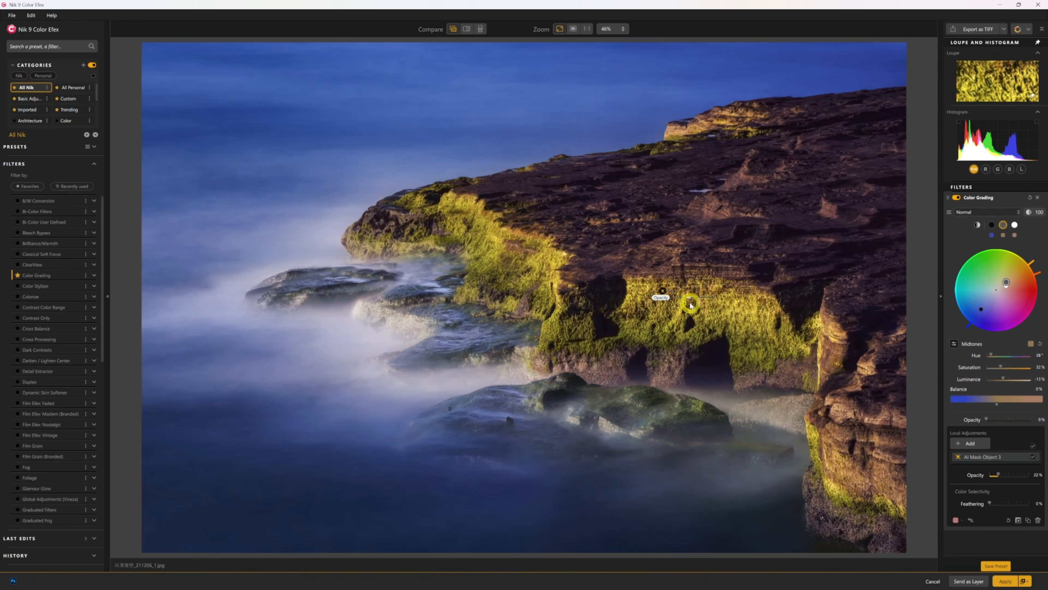
# Set the cliff mask's opacity to 51% and its colour selectivity feathering to 73%, and toggle its effect to compare.
pyautogui.moveTo(680, 297); pyautogui.dragTo(698, 329)
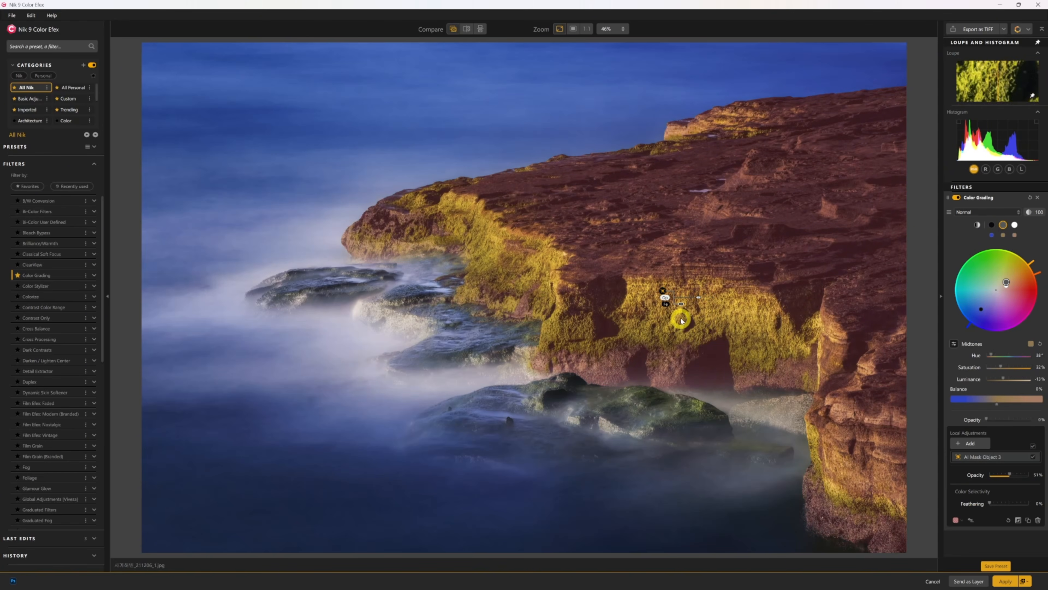
pyautogui.moveTo(681, 305); pyautogui.dragTo(696, 304)
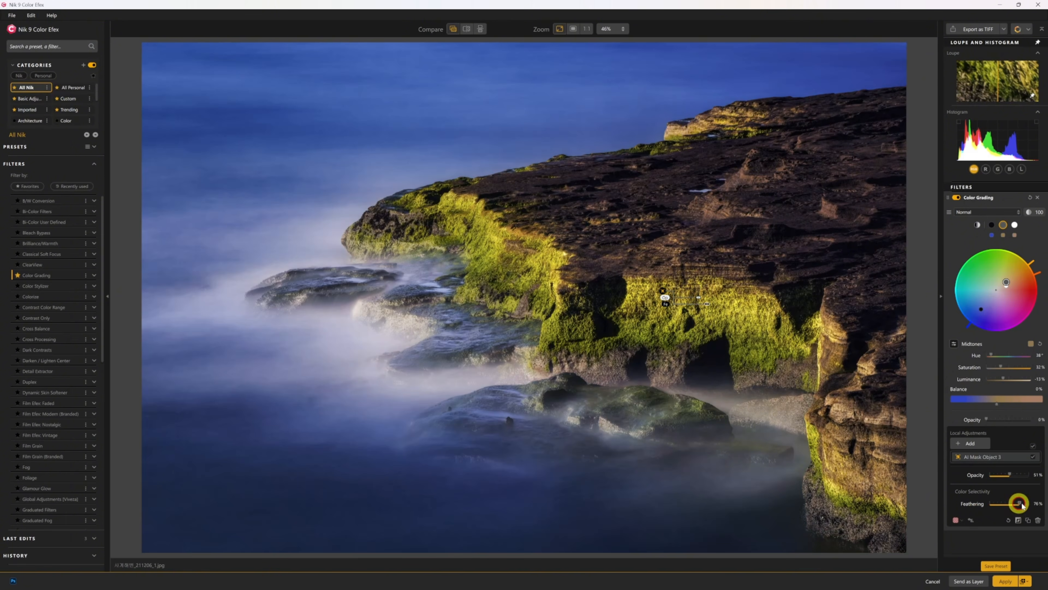
pyautogui.moveTo(1021, 504)
pyautogui.mouseDown()
pyautogui.moveTo(891, 512)
pyautogui.moveTo(1035, 510)
pyautogui.moveTo(994, 513)
pyautogui.moveTo(1019, 512)
pyautogui.mouseUp()
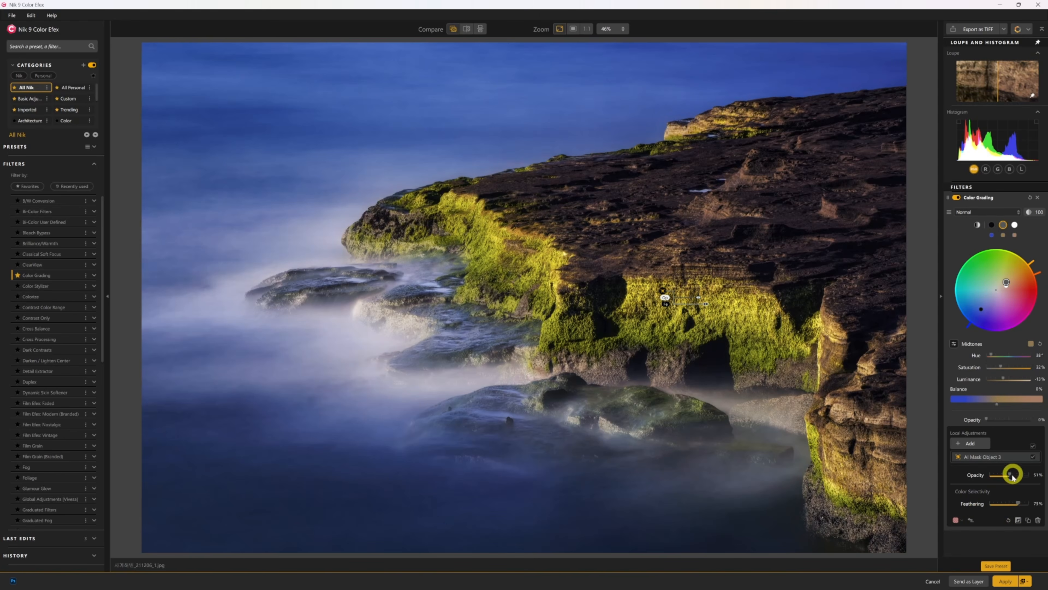
pyautogui.click(1033, 457)
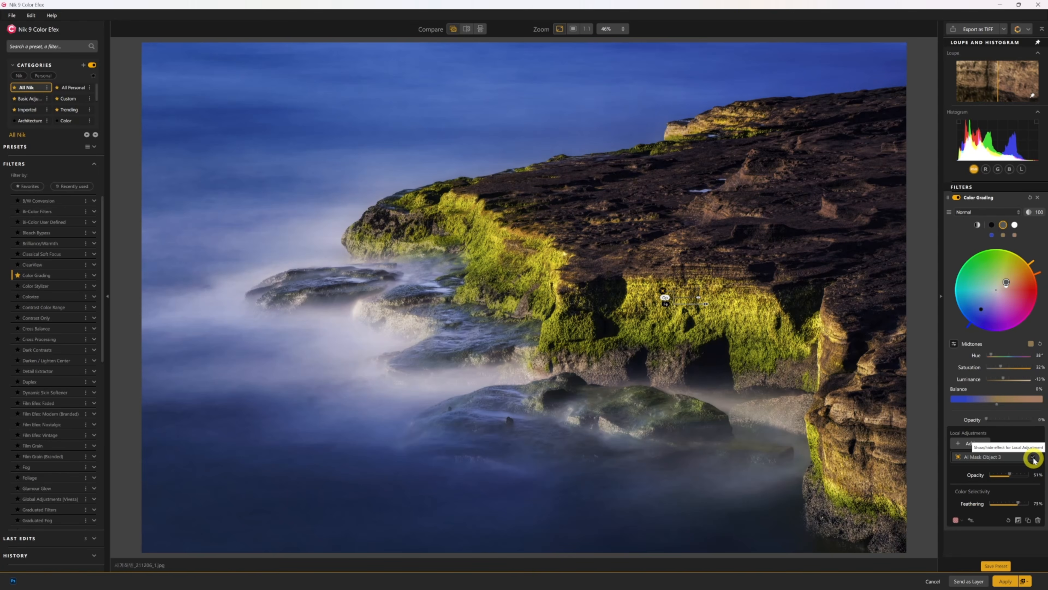
pyautogui.click(1034, 459)
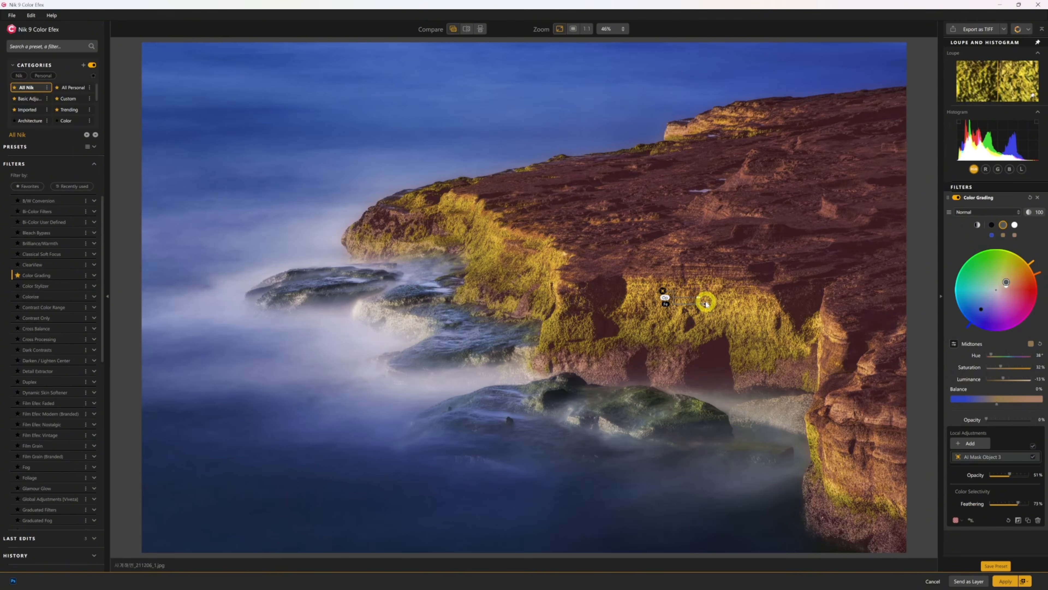
# Add two AI depth masks, one sampled on the mossy far end of the cliff and one beside the lower rocks in the water.
pyautogui.click(970, 443)
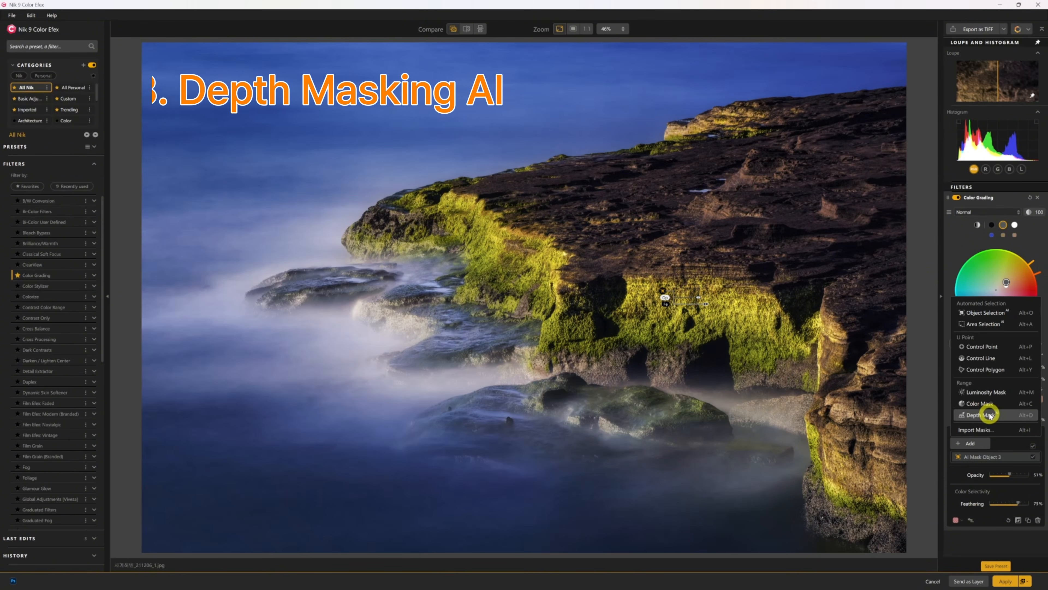
pyautogui.click(990, 416)
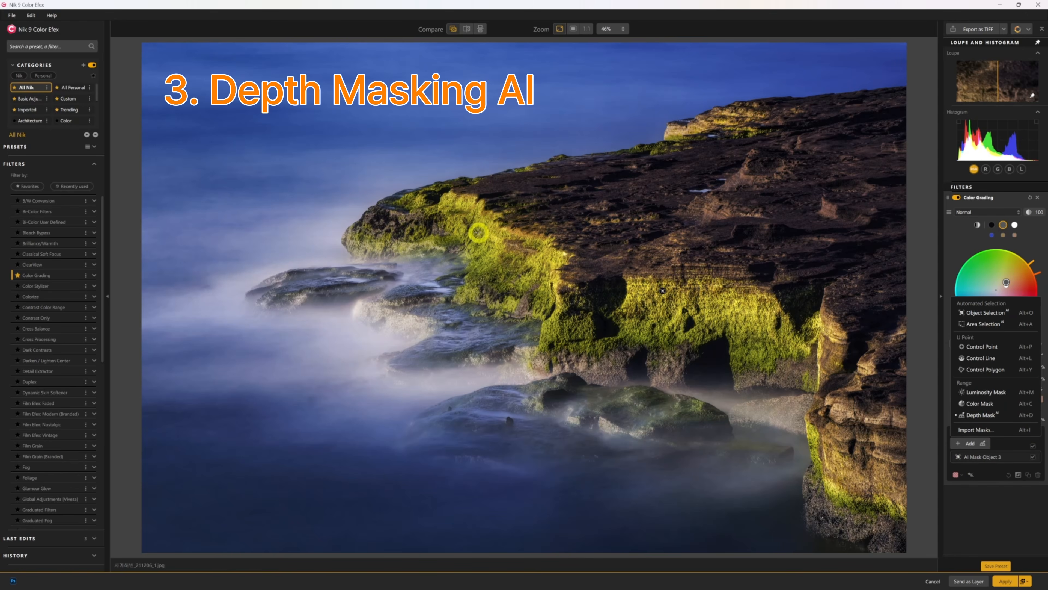
pyautogui.click(478, 232)
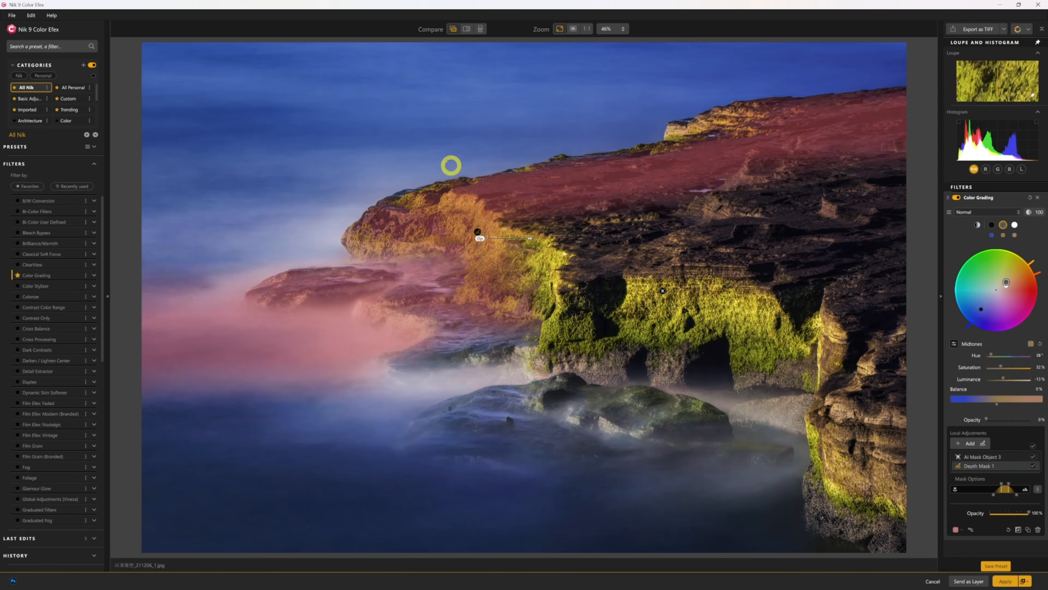
pyautogui.click(499, 374)
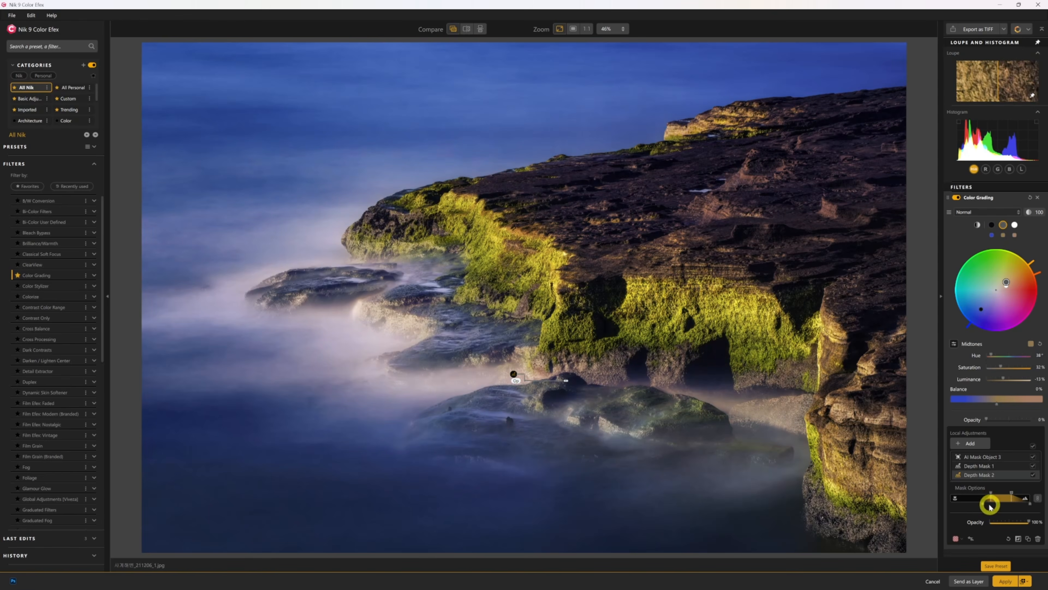
# Adjust the depth ranges of the two depth masks, keep only the first one, and toggle the local adjustments to compare.
pyautogui.moveTo(961, 505); pyautogui.dragTo(1002, 510)
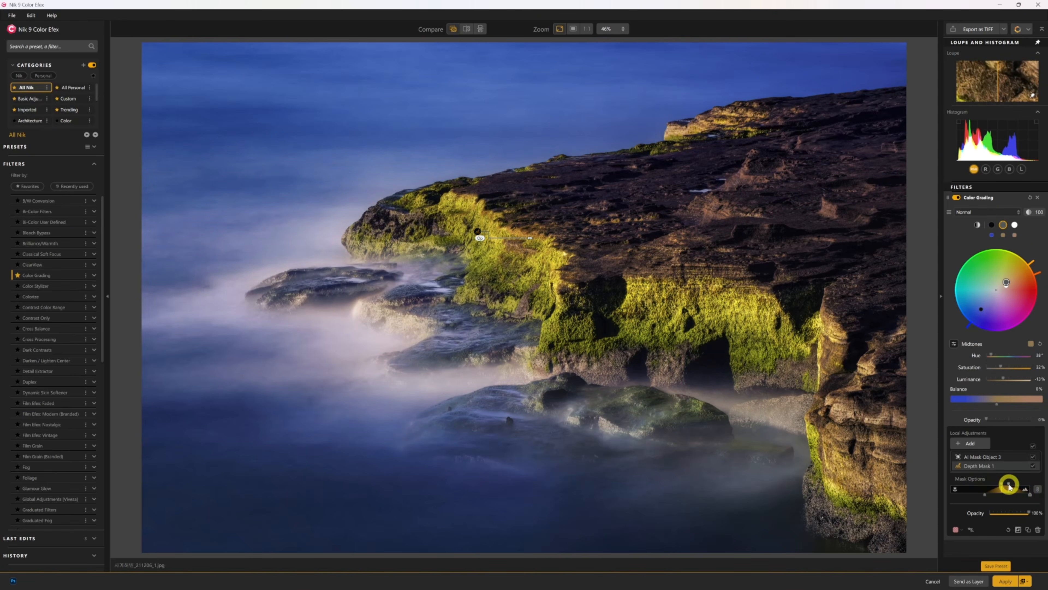
pyautogui.moveTo(1022, 486); pyautogui.dragTo(997, 482)
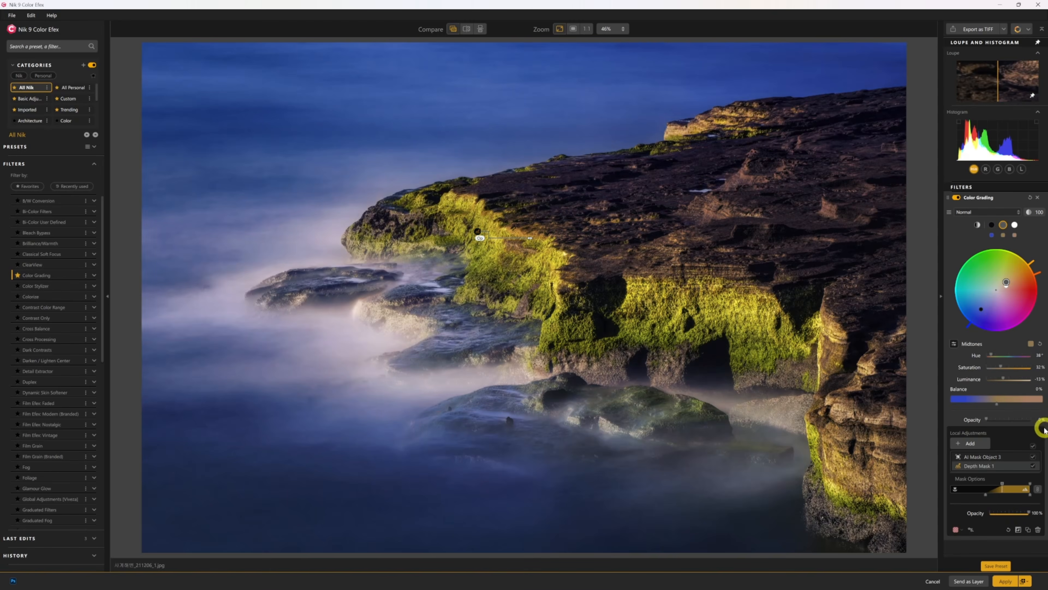
pyautogui.click(1033, 467)
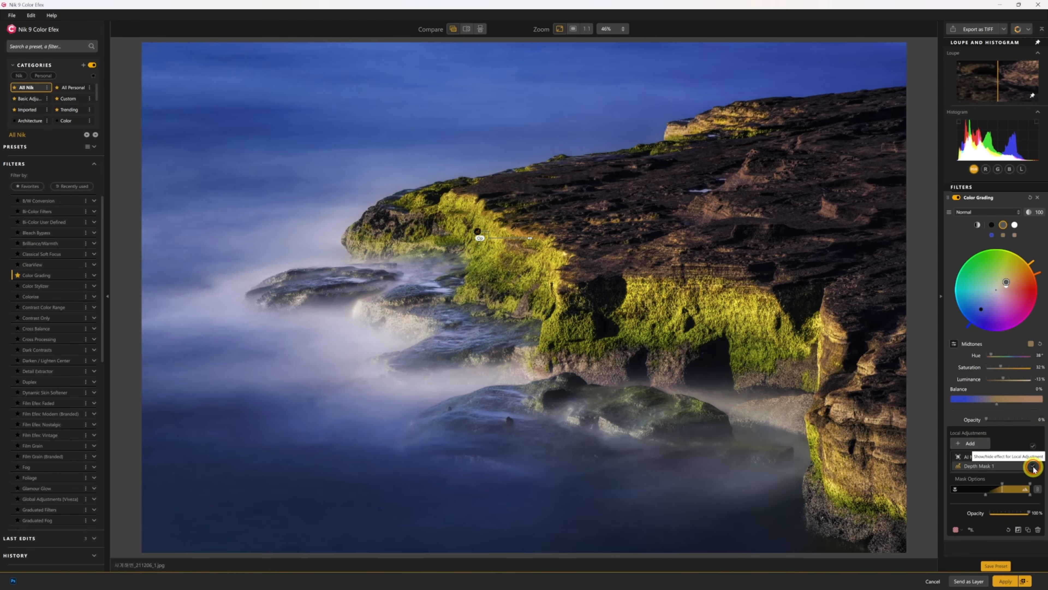
pyautogui.click(1033, 468)
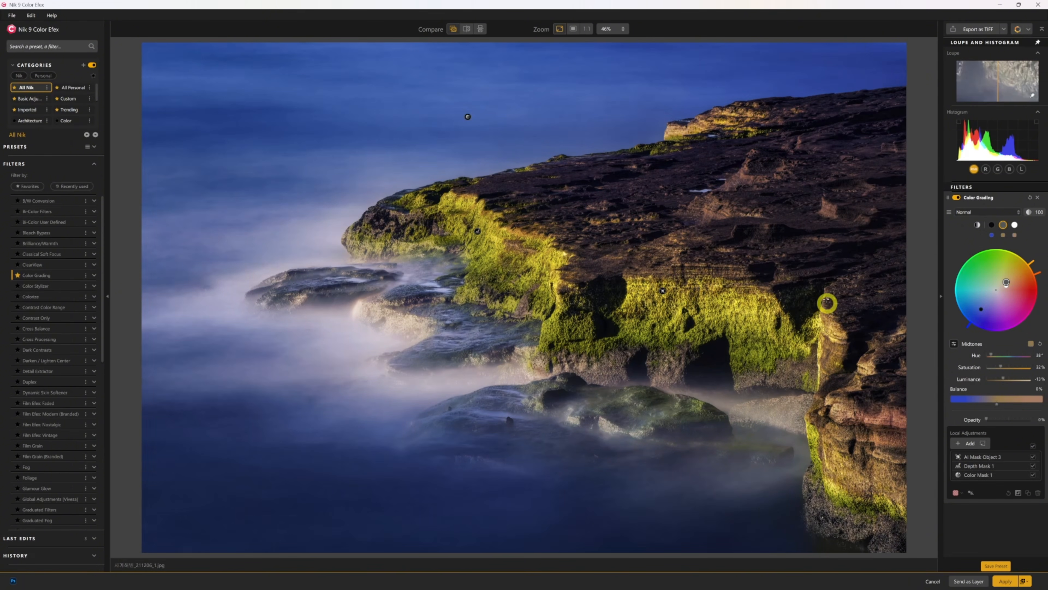
# Add a color mask sampled on the blue sea and an AI area mask around the nearest cliff column, with 57% feathering.
pyautogui.moveTo(826, 286)
pyautogui.mouseDown()
pyautogui.moveTo(790, 424)
pyautogui.moveTo(818, 515)
pyautogui.moveTo(927, 548)
pyautogui.moveTo(920, 555)
pyautogui.mouseUp()
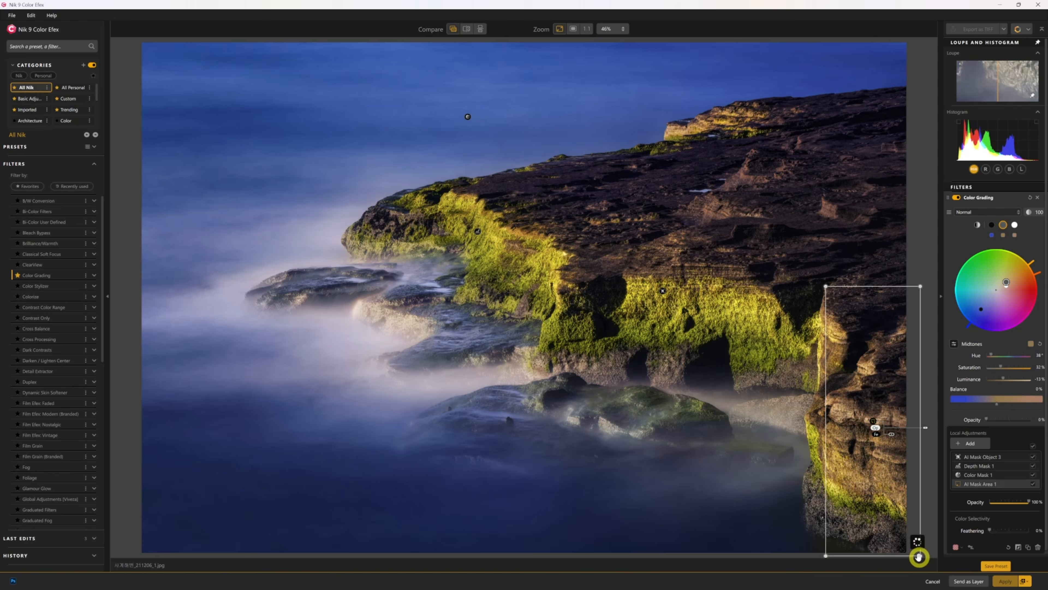
pyautogui.click(823, 406)
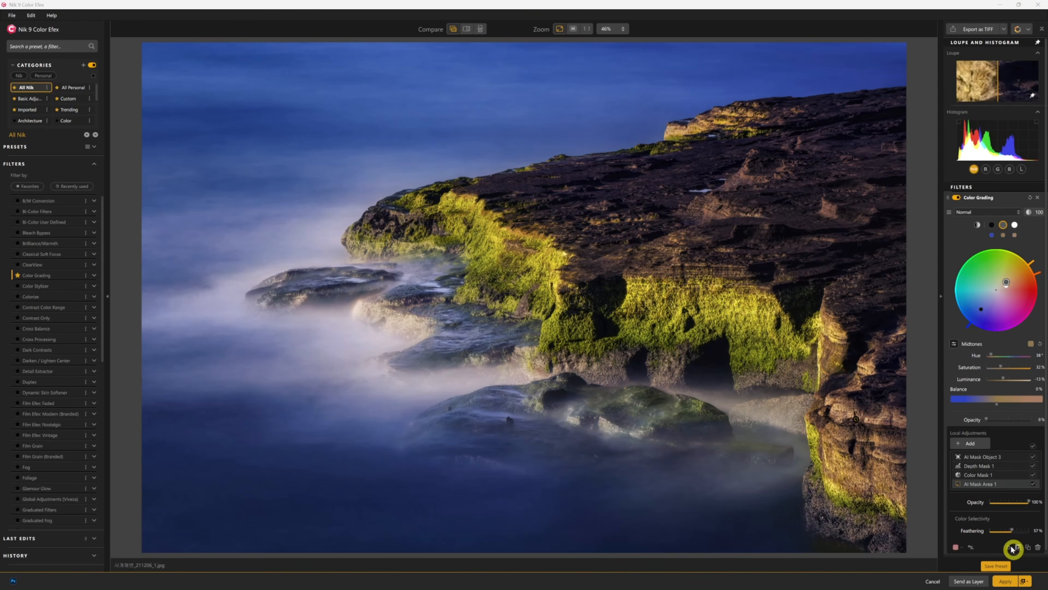
# Examine the combined local adjustments as a black-and-white mask and check the coverage of the color and depth masks.
pyautogui.click(957, 547)
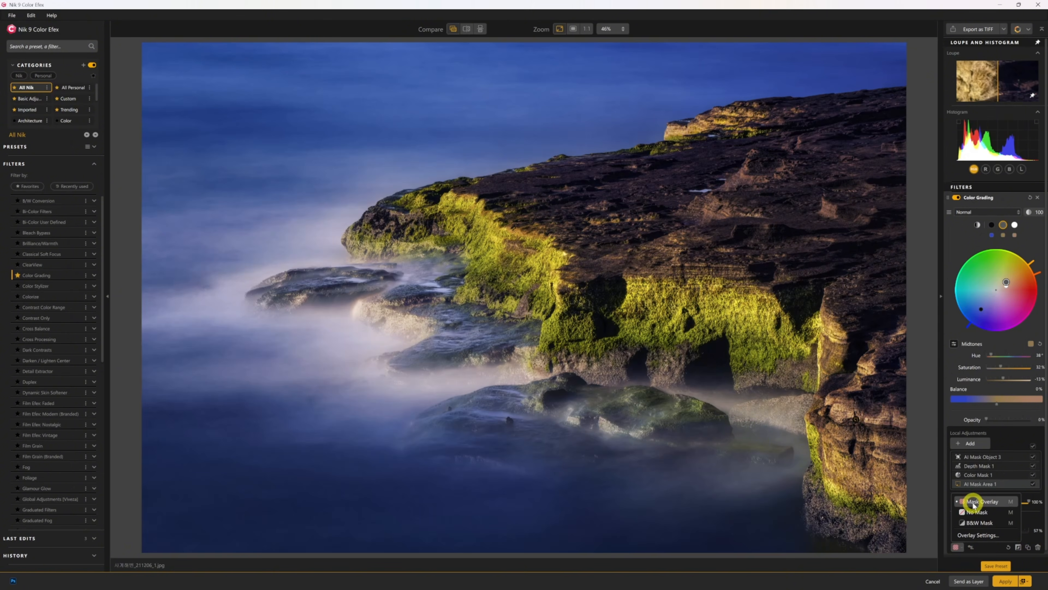
pyautogui.click(979, 522)
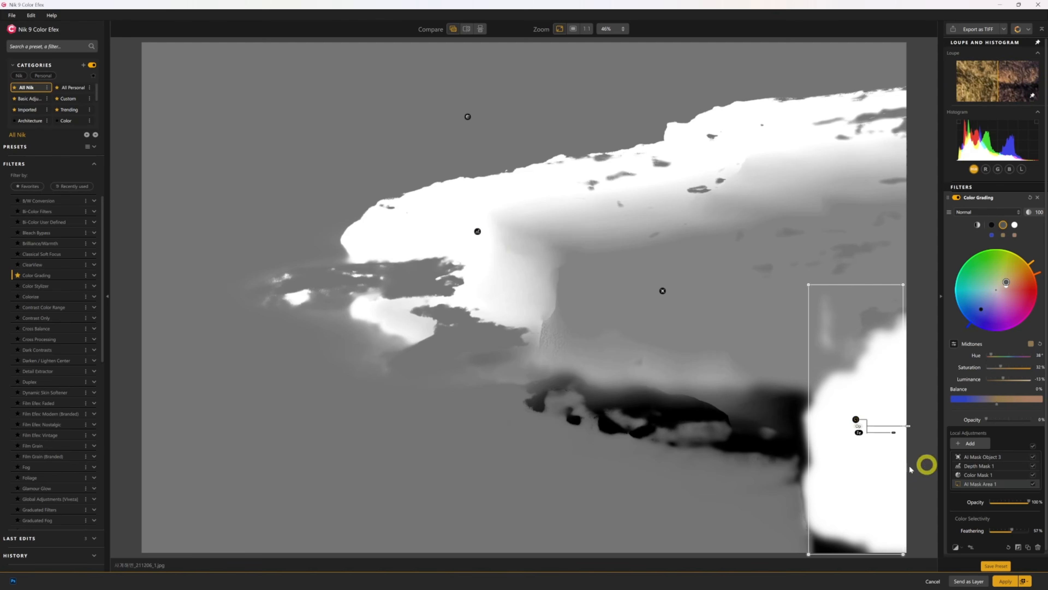
pyautogui.click(997, 477)
pyautogui.click(991, 466)
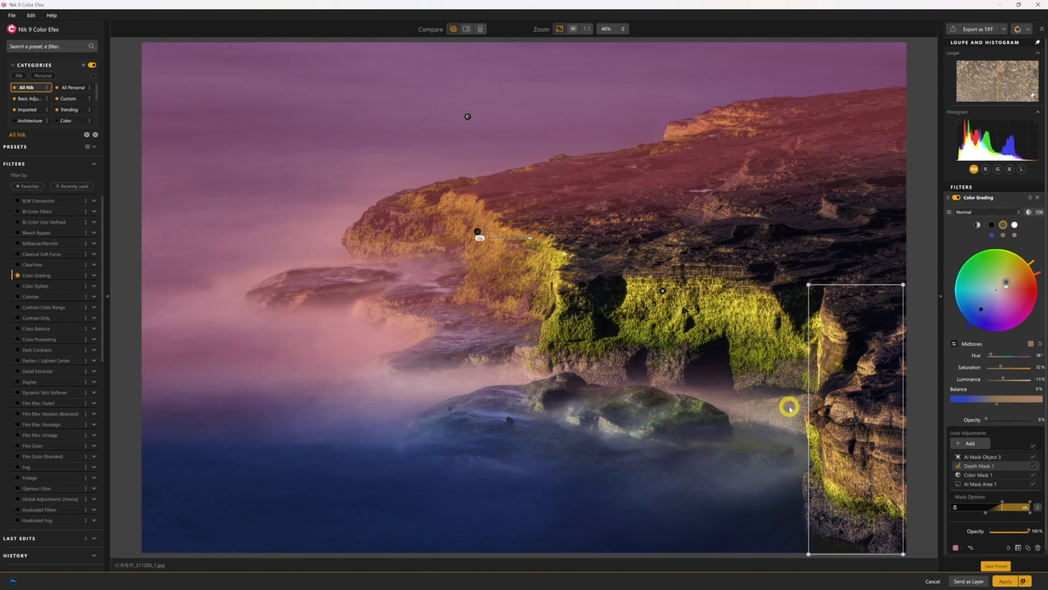
# Apply the grading as a Photoshop layer, hide it with an inverted layer mask, and brush it in along the mossy cliff's base.
pyautogui.click(1024, 580)
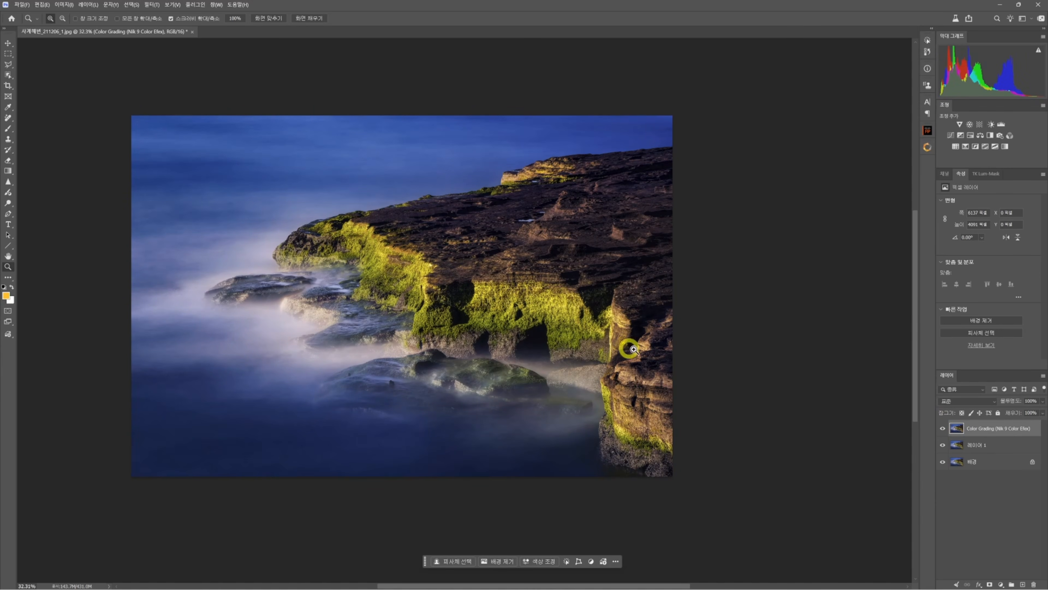
pyautogui.click(989, 584)
pyautogui.hotkey('ctrl', 'i')
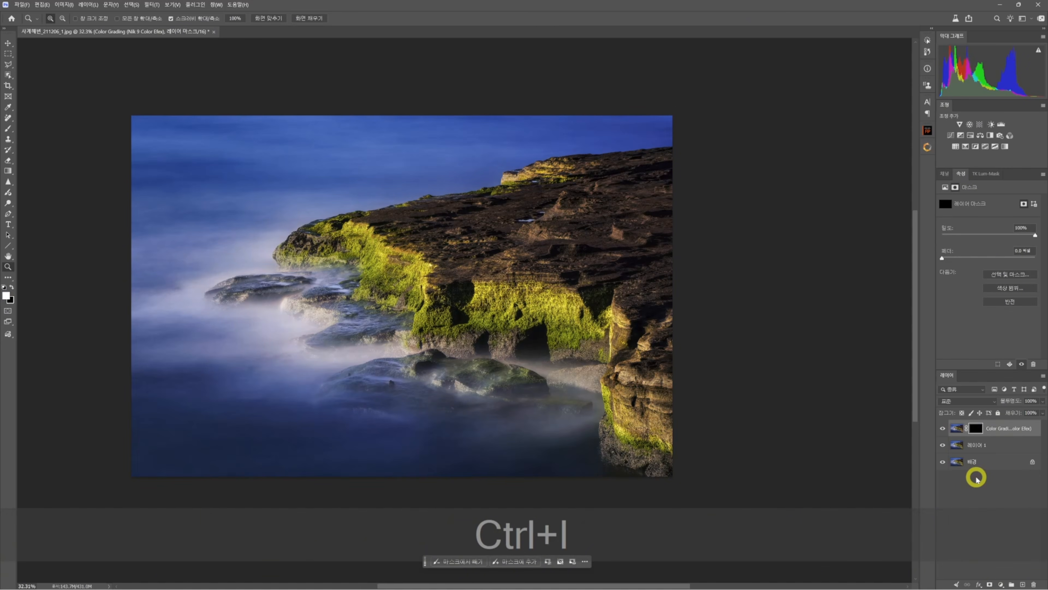
pyautogui.press('b')
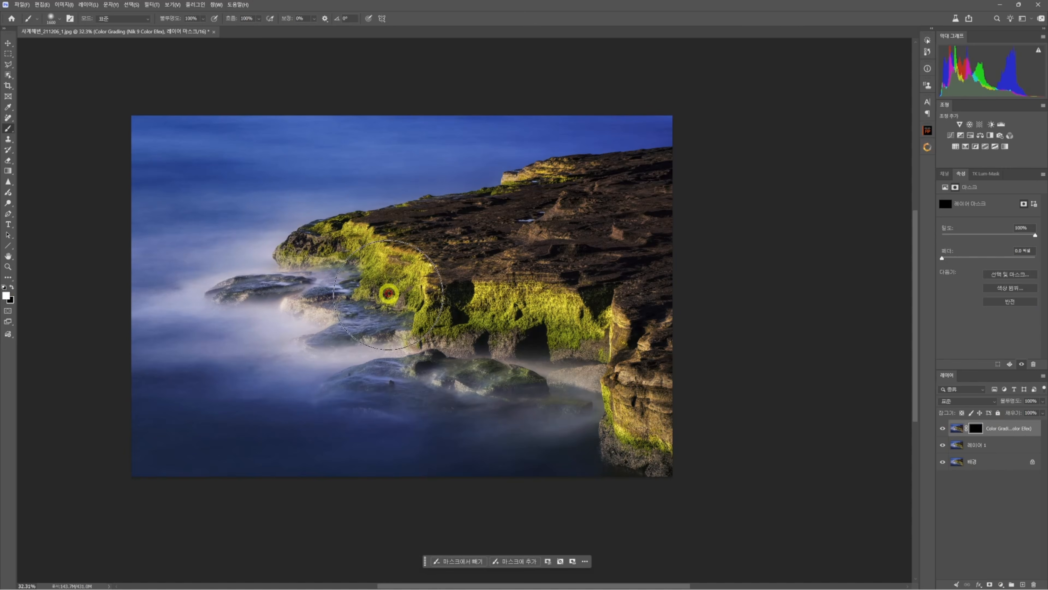
pyautogui.moveTo(437, 334)
pyautogui.mouseDown()
pyautogui.moveTo(471, 309)
pyautogui.moveTo(427, 264)
pyautogui.moveTo(535, 247)
pyautogui.moveTo(601, 214)
pyautogui.moveTo(613, 335)
pyautogui.mouseUp()
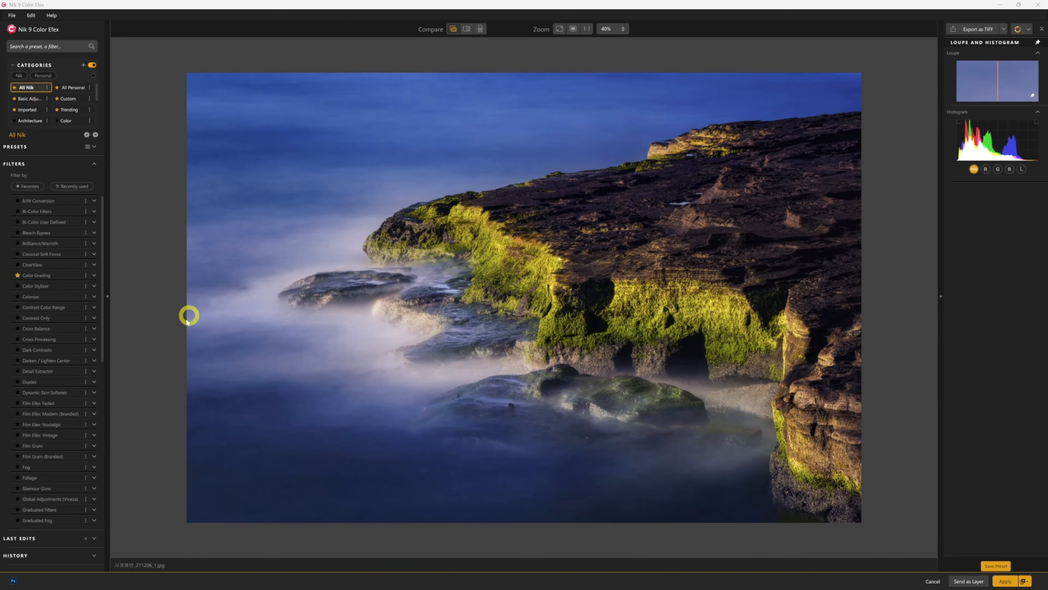
# Add the Halation filter to the coastal photo and set intensity to 52%, spread to 56% and sensitivity to 29%.
pyautogui.scroll(-3, 97, 428)
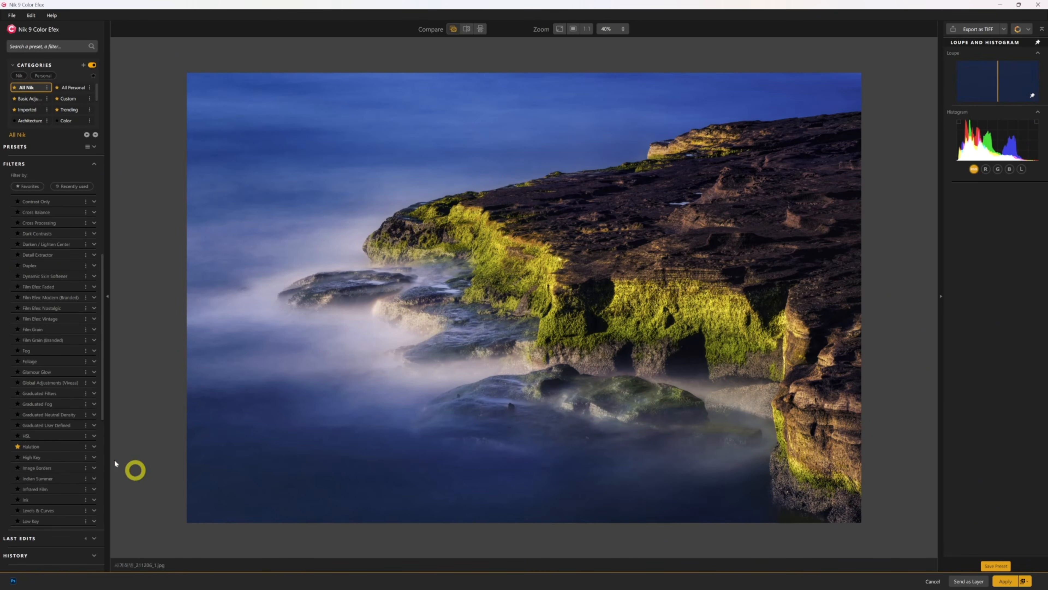
pyautogui.click(68, 450)
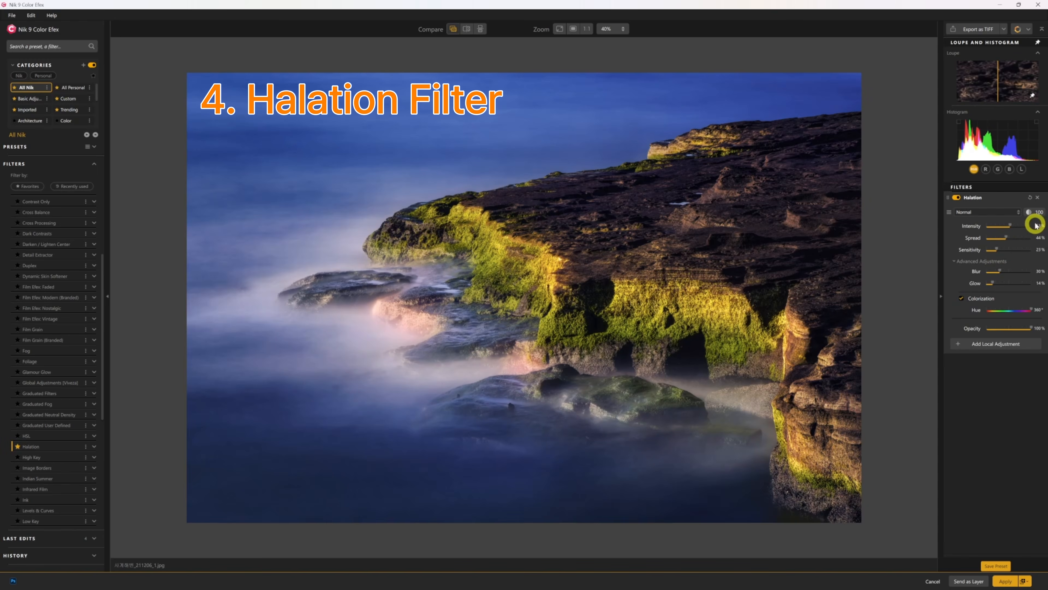
pyautogui.moveTo(1026, 226); pyautogui.dragTo(1000, 249)
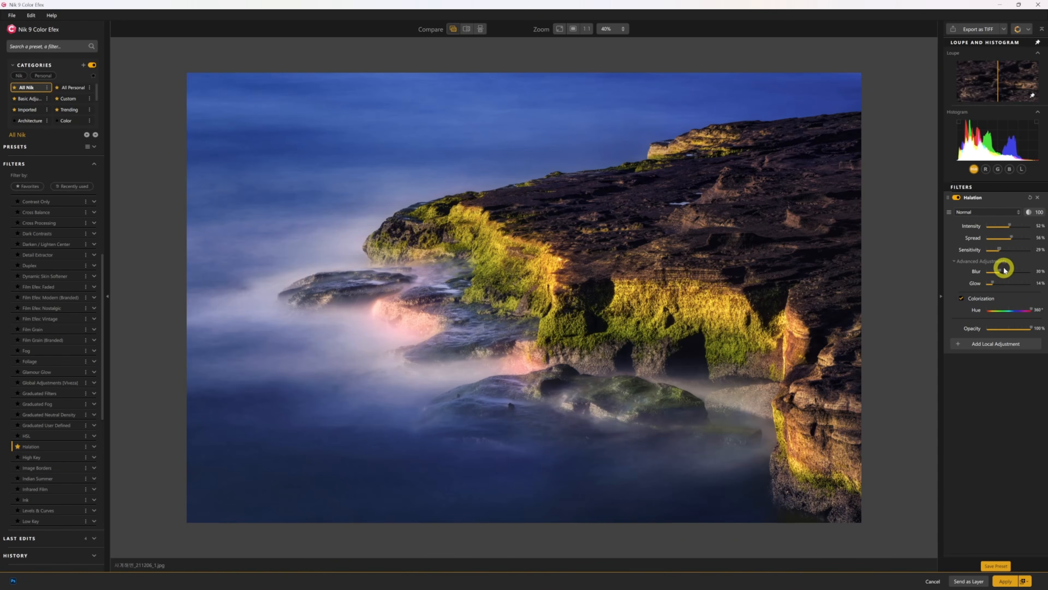
# Set the halation's blur to 57%, glow to 77%, colorization hue to 360° and opacity to 68%, and compare the effect.
pyautogui.moveTo(1013, 270); pyautogui.dragTo(1046, 271)
pyautogui.moveTo(994, 285); pyautogui.dragTo(1041, 285)
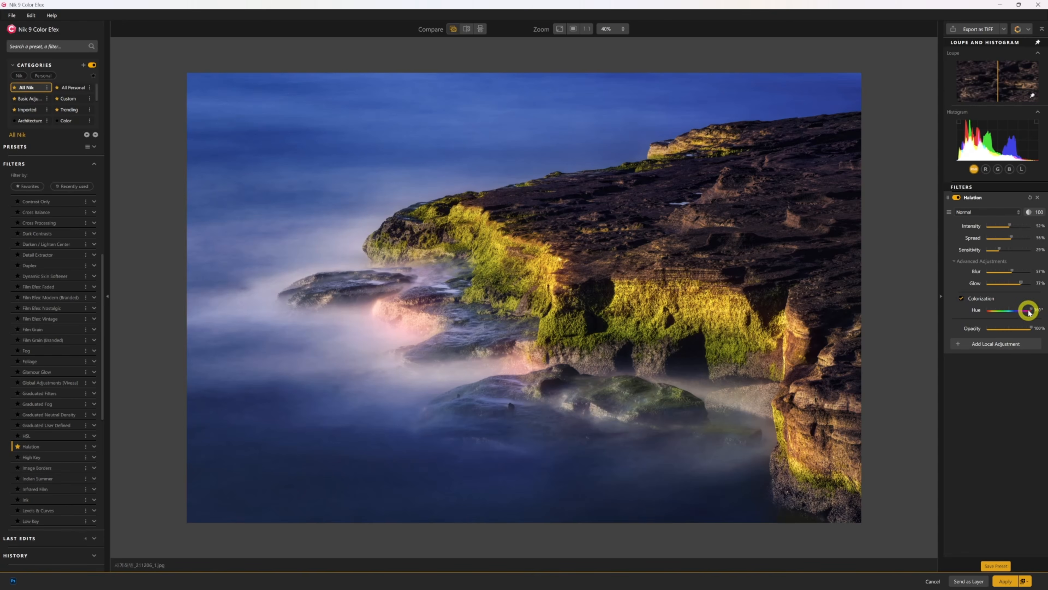
pyautogui.moveTo(1028, 310)
pyautogui.mouseDown()
pyautogui.moveTo(1006, 314)
pyautogui.moveTo(1031, 314)
pyautogui.mouseUp()
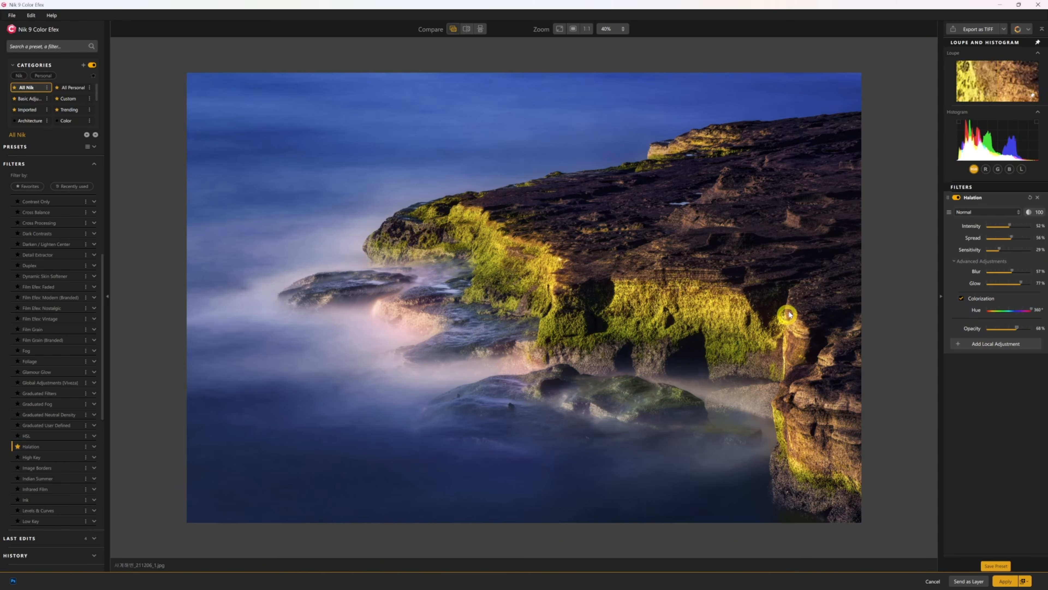
pyautogui.click(952, 211)
pyautogui.click(951, 211)
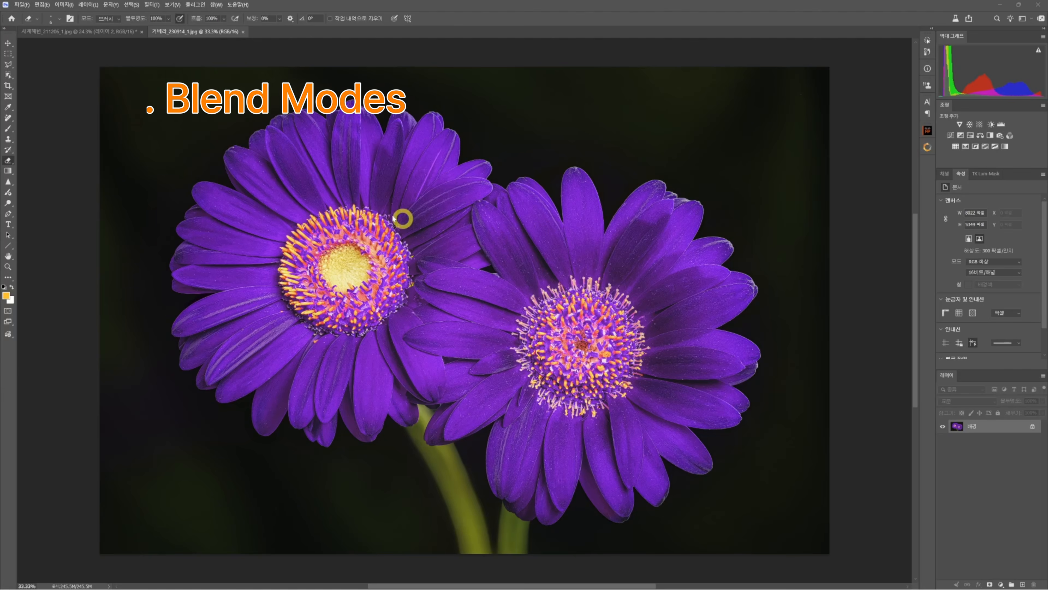
# Open the purple flower photo in Nik 9 Analog Efex and add the Paper Textures filter.
pyautogui.click(152, 5)
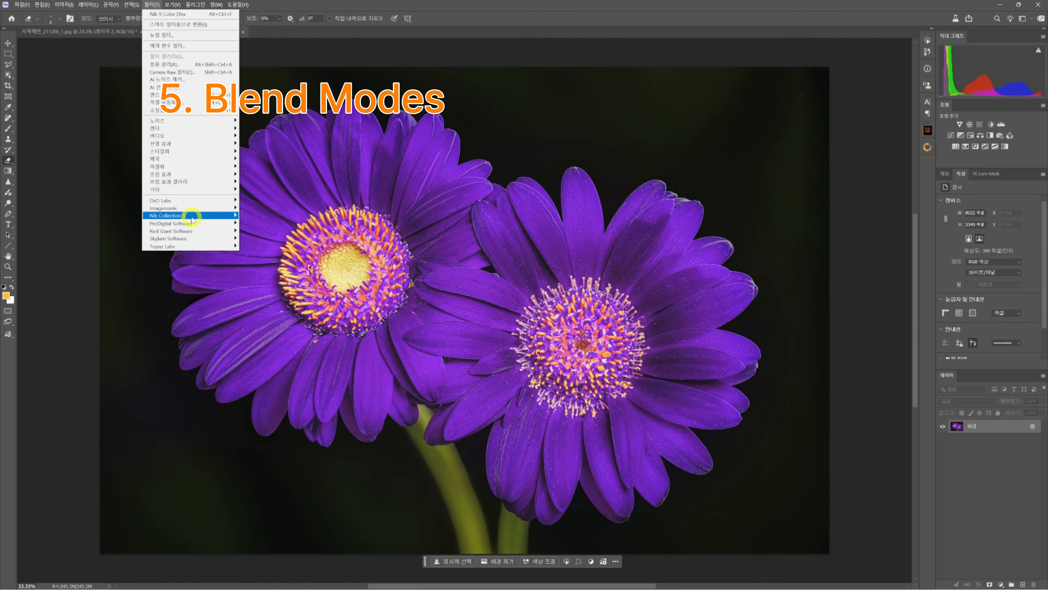
pyautogui.moveTo(194, 213)
pyautogui.click(297, 214)
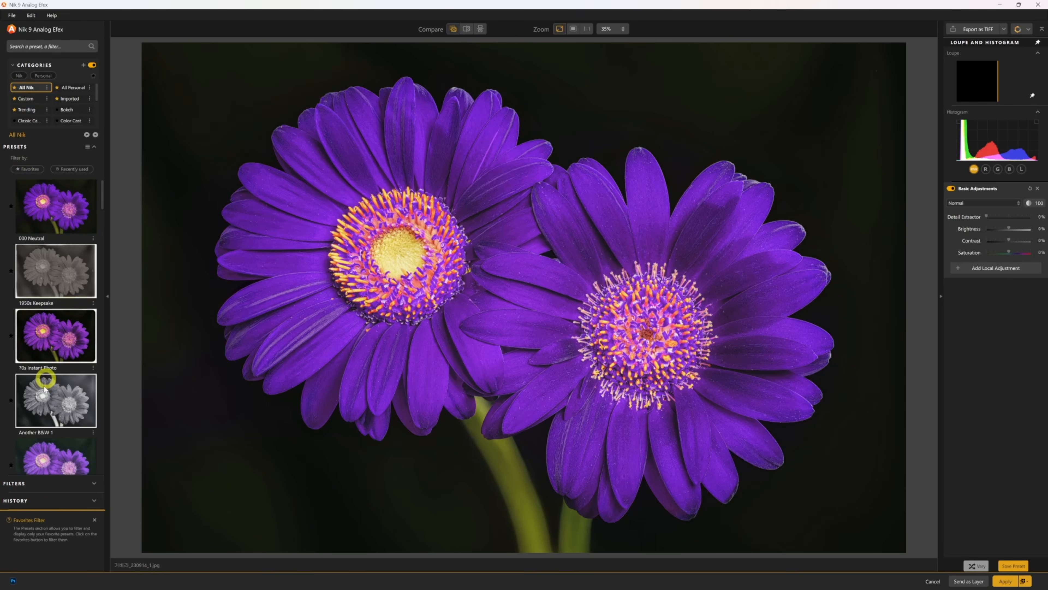
pyautogui.click(19, 483)
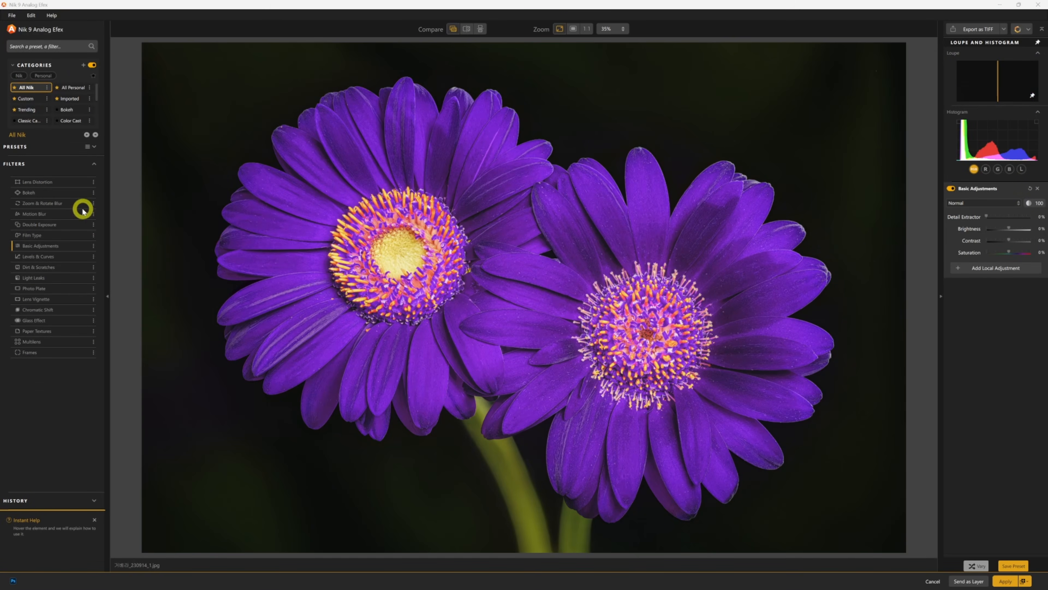
pyautogui.click(40, 331)
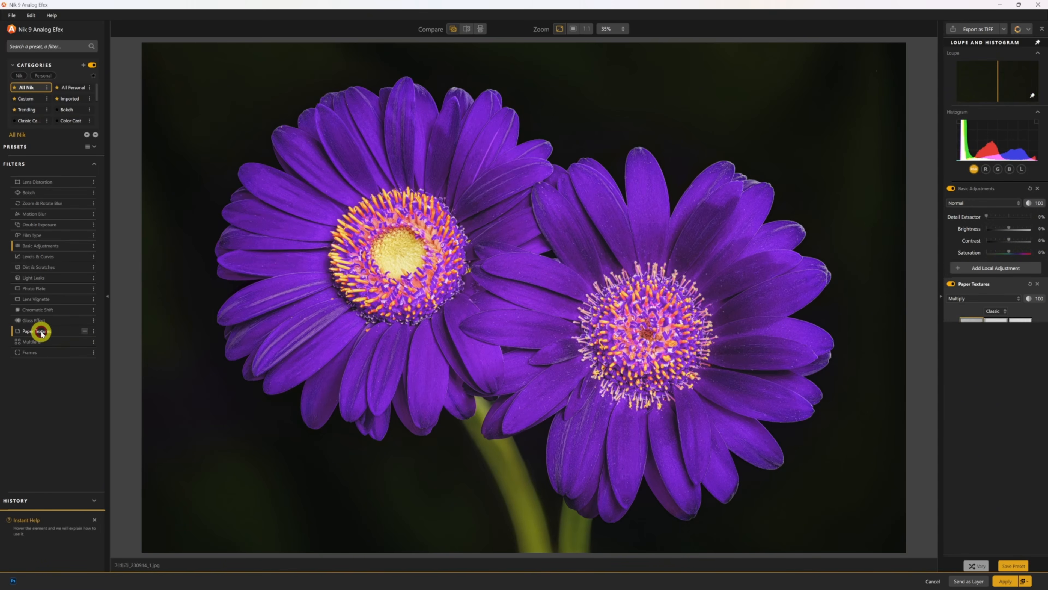
# Blend the paper texture in Darken mode, switch to the Vintage set, and colorize it with hue 277°, saturation 33% and luminance 41%.
pyautogui.click(1001, 312)
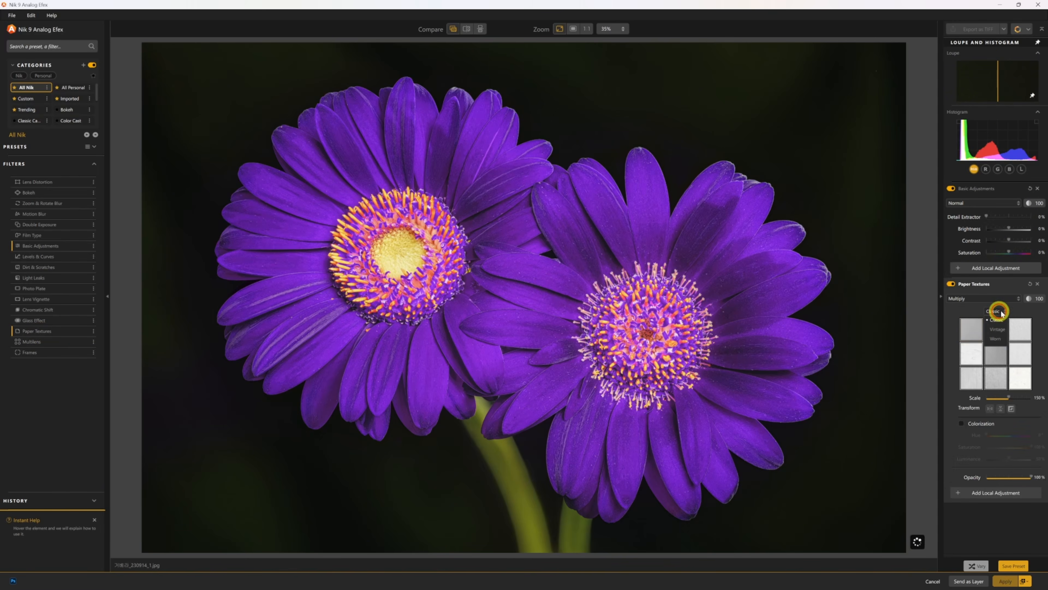
pyautogui.click(1024, 355)
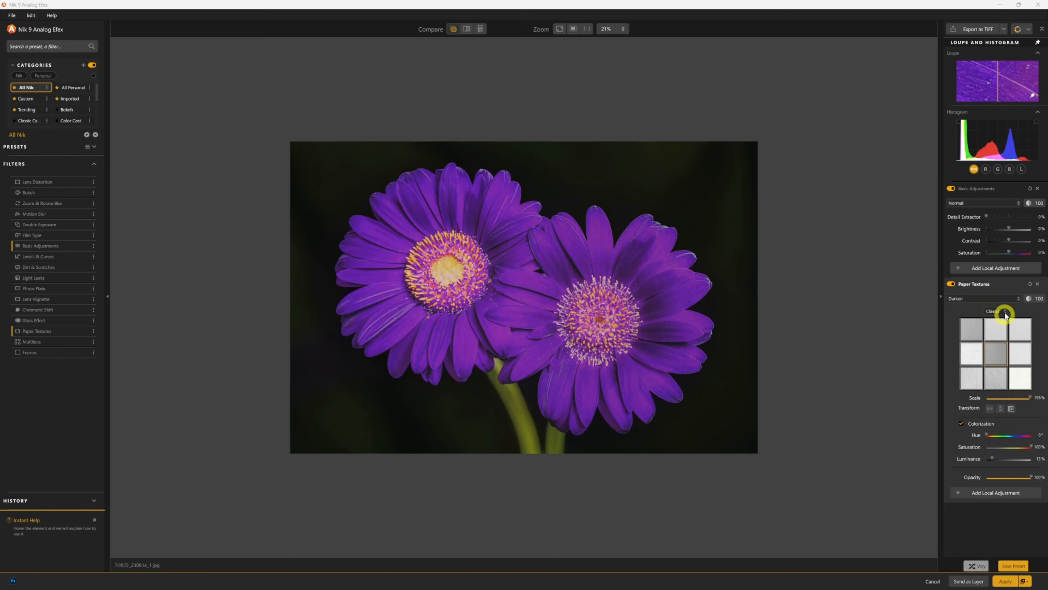
pyautogui.click(1005, 312)
pyautogui.click(998, 329)
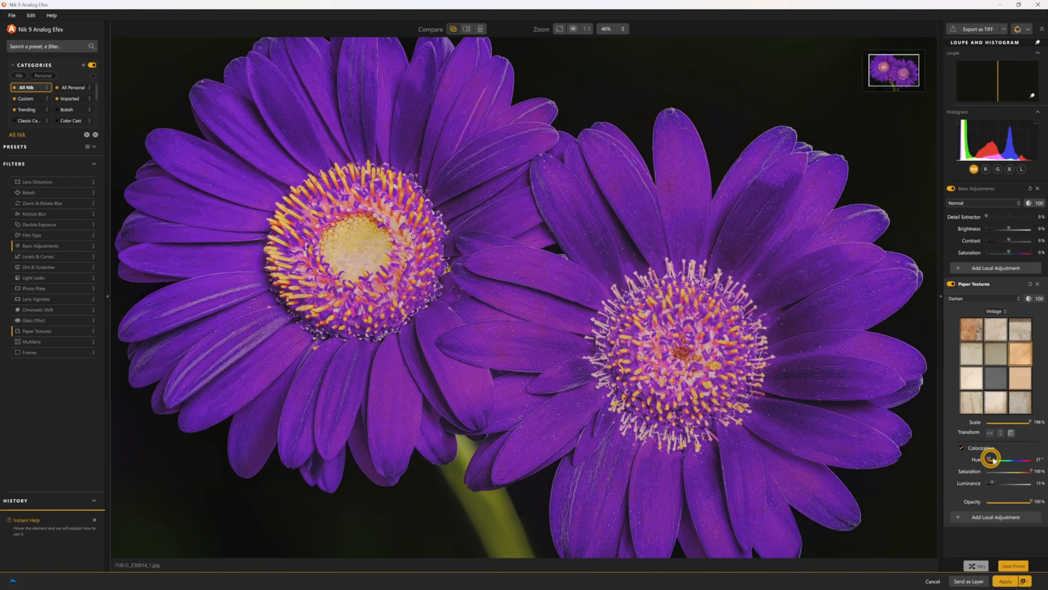
pyautogui.moveTo(992, 459)
pyautogui.mouseDown()
pyautogui.moveTo(1038, 464)
pyautogui.moveTo(992, 475)
pyautogui.moveTo(1002, 476)
pyautogui.mouseUp()
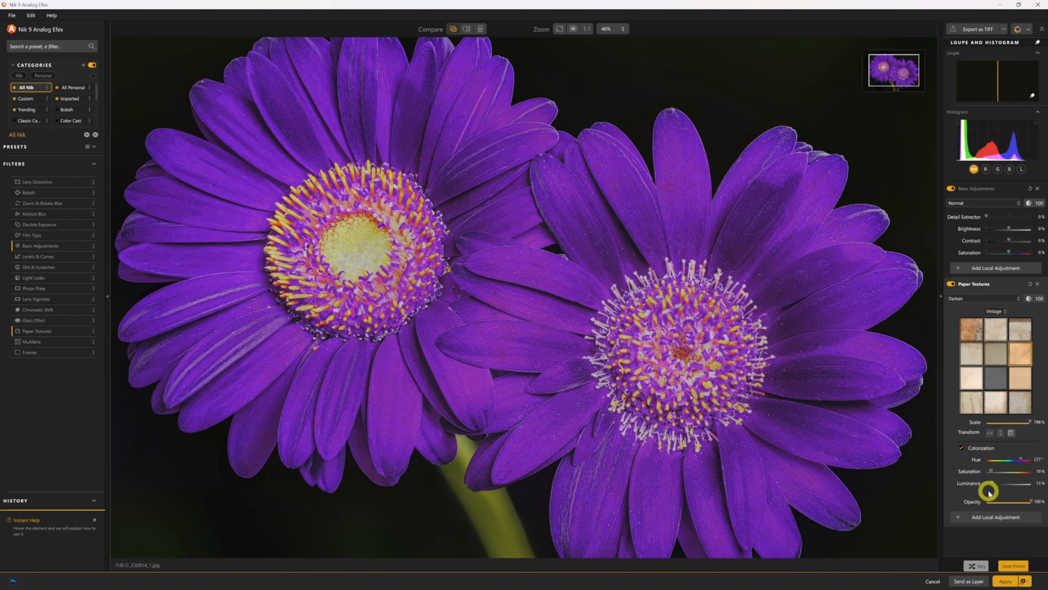
pyautogui.moveTo(1005, 484); pyautogui.dragTo(1002, 472)
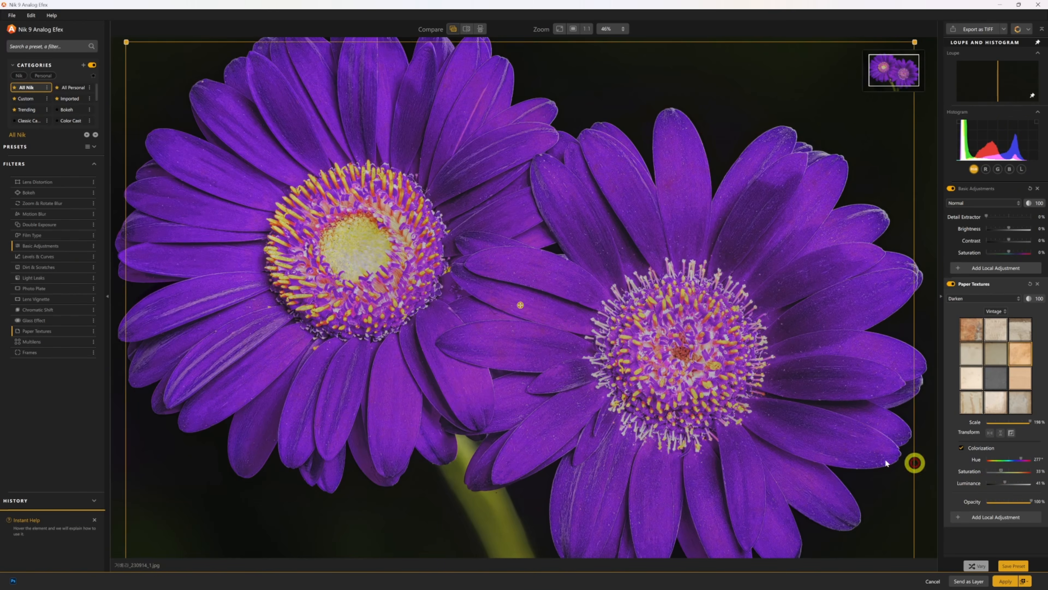
# Choose the rust-coloured Vintage texture in Screen mode with 129% scale and 23% opacity, and reposition it slightly over the flowers.
pyautogui.scroll(-5, 553, 389)
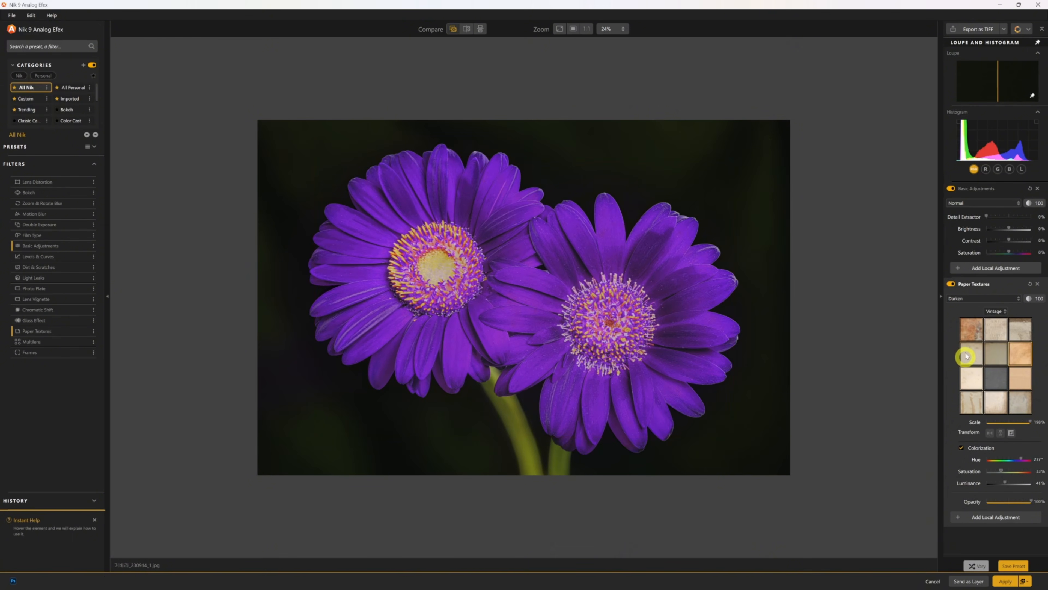
pyautogui.click(972, 328)
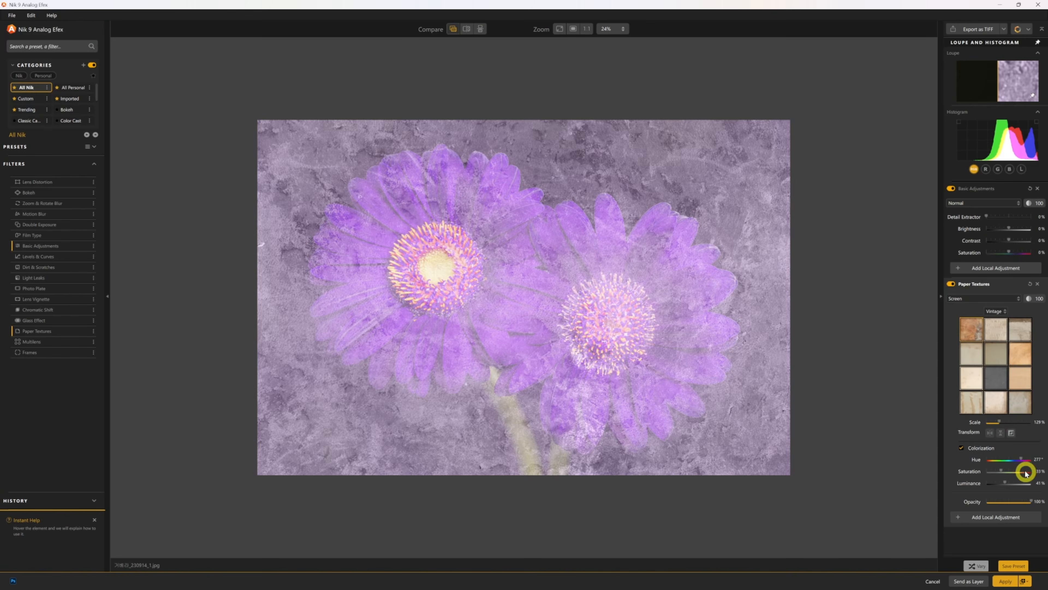
pyautogui.moveTo(1007, 508); pyautogui.dragTo(998, 504)
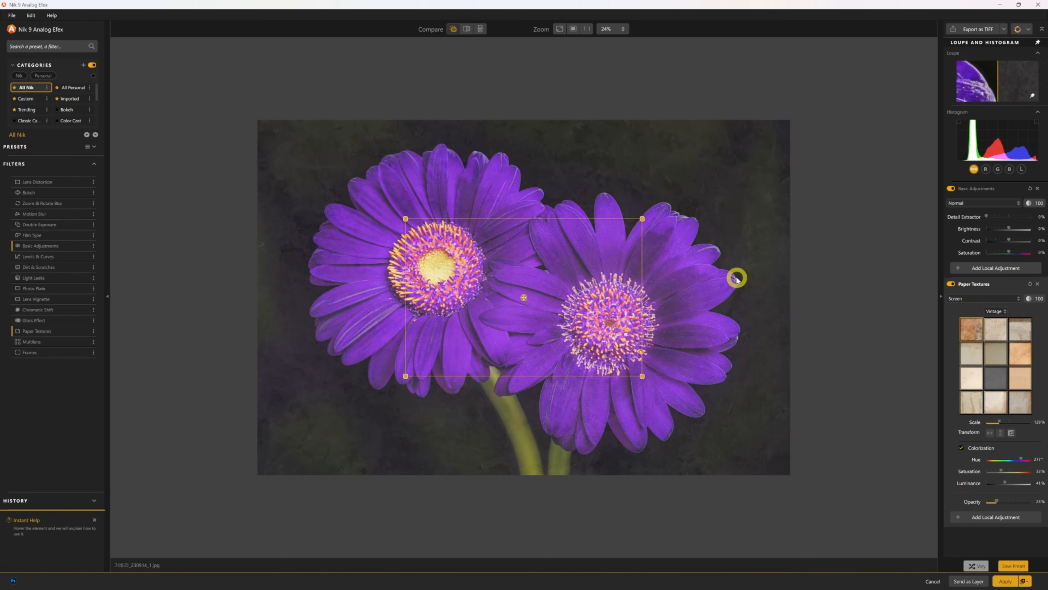
pyautogui.moveTo(525, 298); pyautogui.dragTo(548, 276)
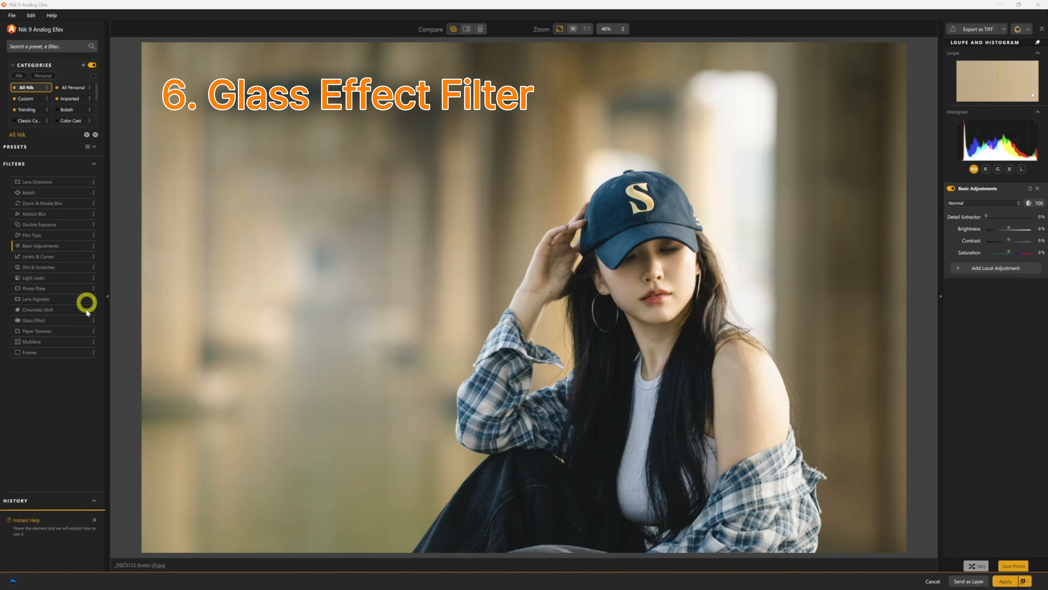
# Add the Glass Effect filter to the portrait and look through its Analog, Basic and Geometric pattern sets, staying on Basic.
pyautogui.click(74, 321)
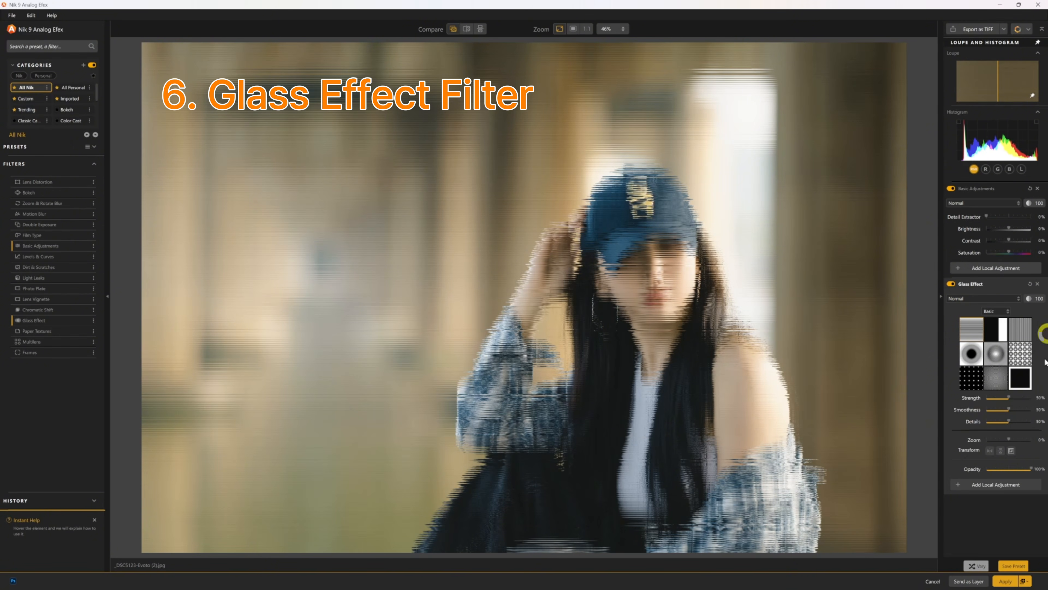
pyautogui.click(996, 312)
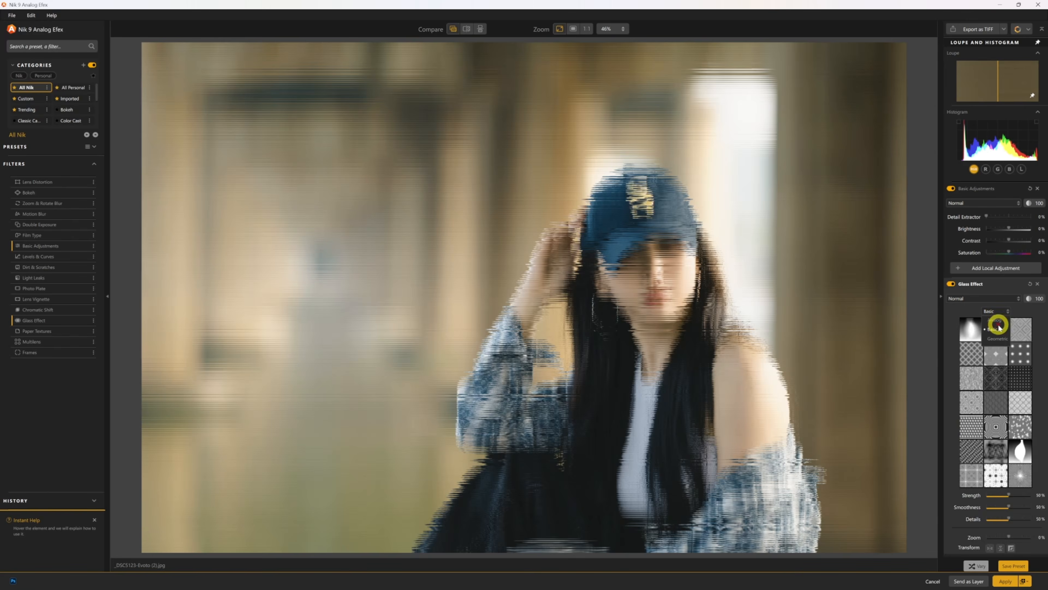
pyautogui.click(998, 340)
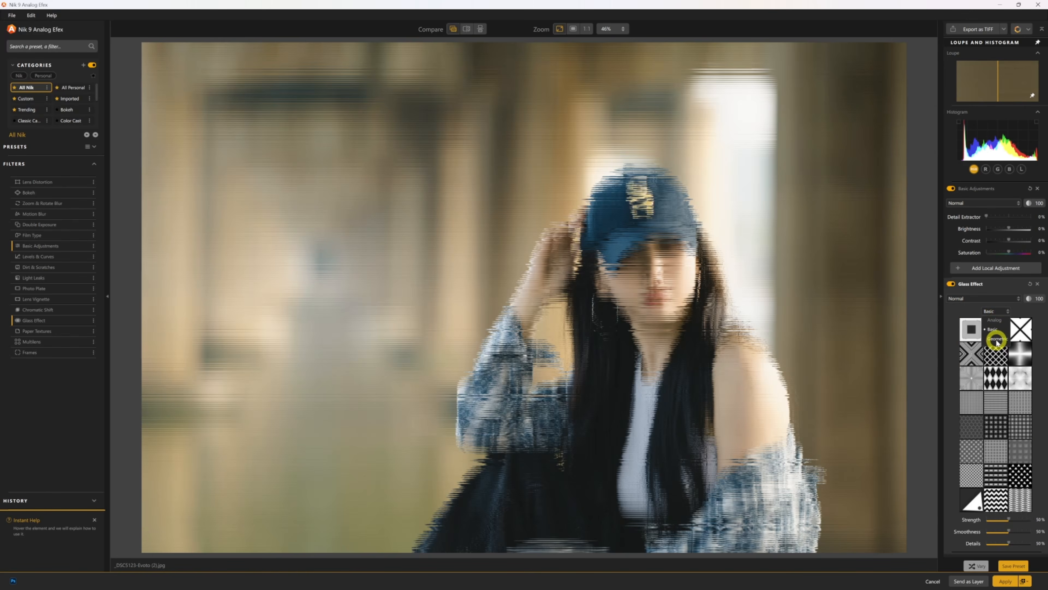
pyautogui.click(995, 331)
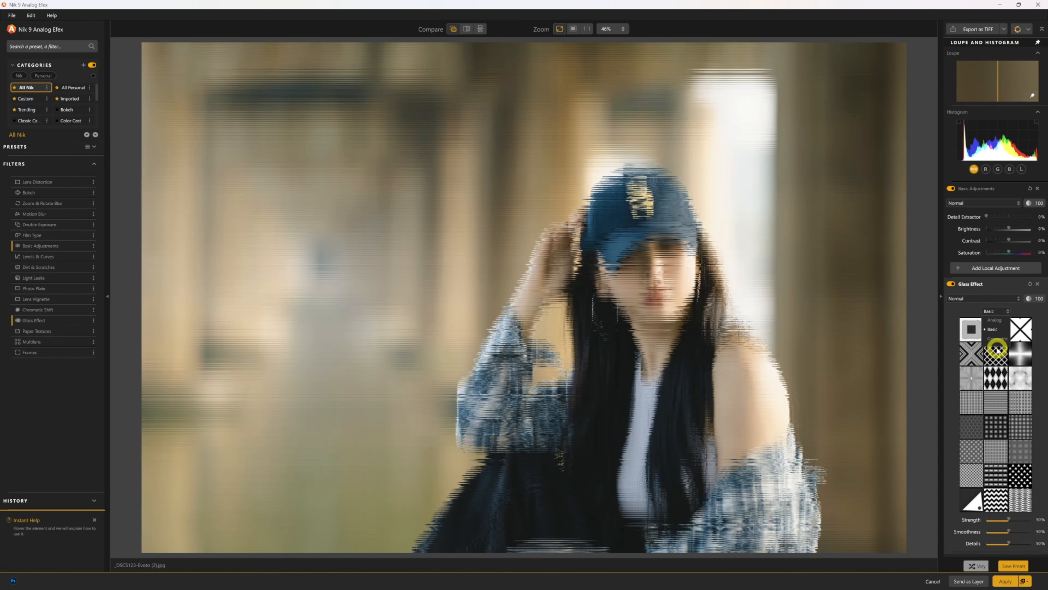
pyautogui.click(998, 355)
# Try several Basic glass patterns on the portrait, including the dots and the square frame, and return to the ring pattern.
pyautogui.click(1019, 356)
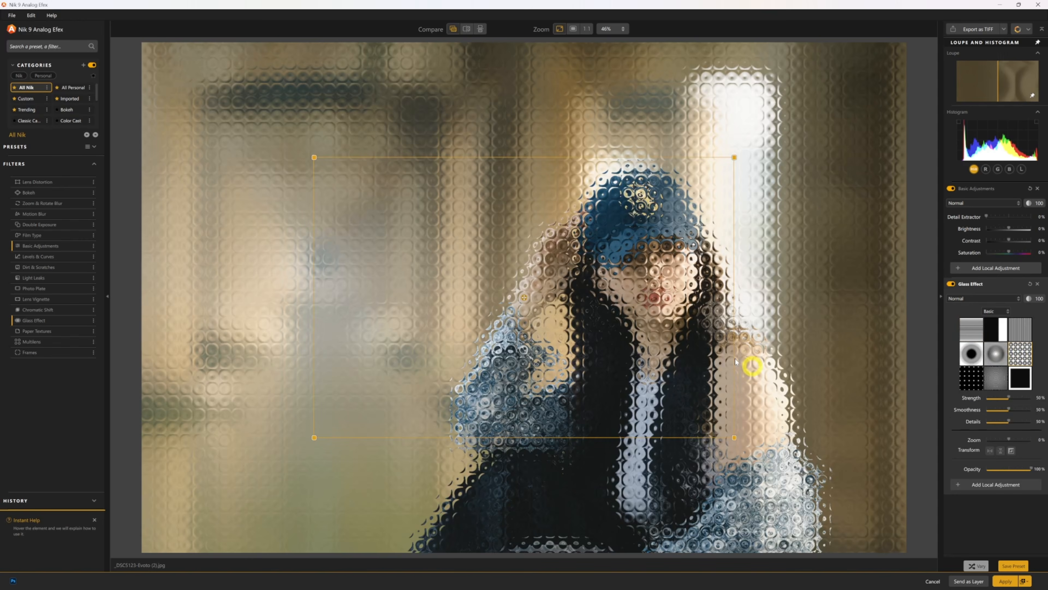
pyautogui.click(974, 384)
pyautogui.click(1024, 375)
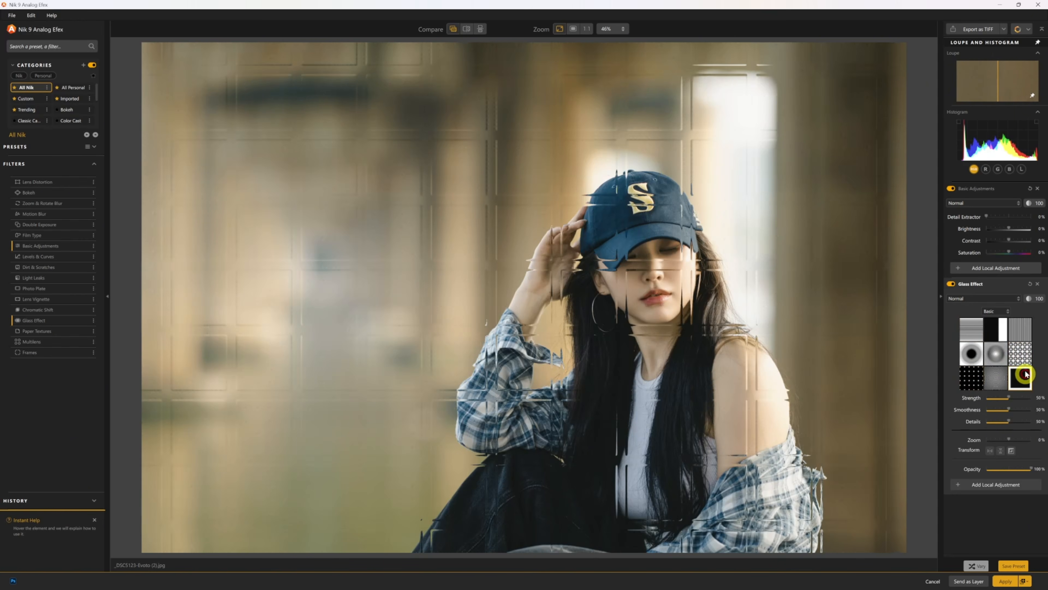
pyautogui.click(1024, 329)
pyautogui.click(1025, 360)
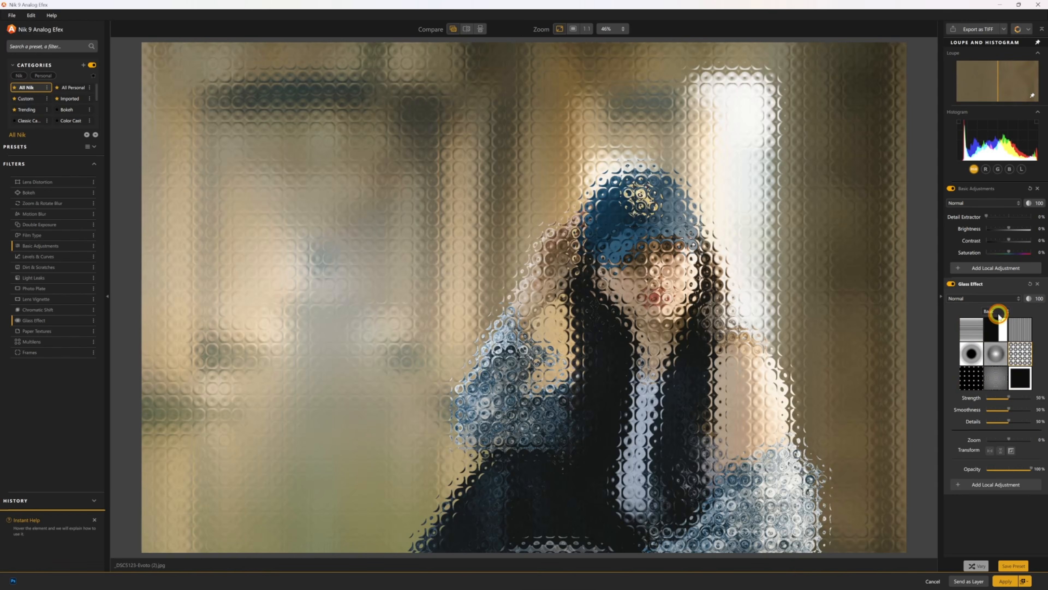
# Apply the Geometric diagonal lattice glass pattern with 32% strength and 0% smoothness, and adjust its details.
pyautogui.click(999, 314)
pyautogui.click(999, 325)
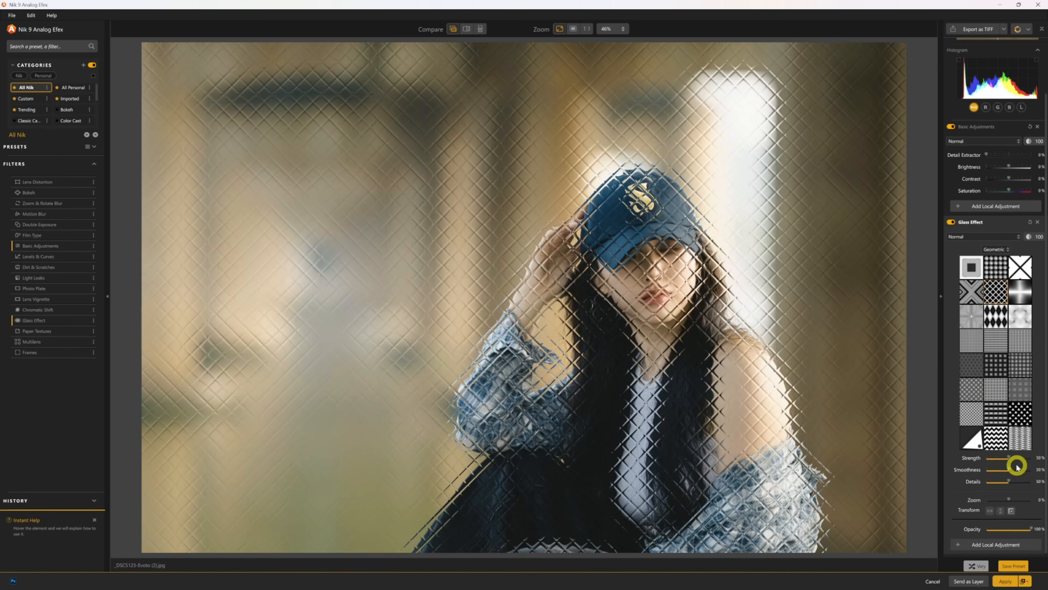
pyautogui.moveTo(1013, 459); pyautogui.dragTo(980, 475)
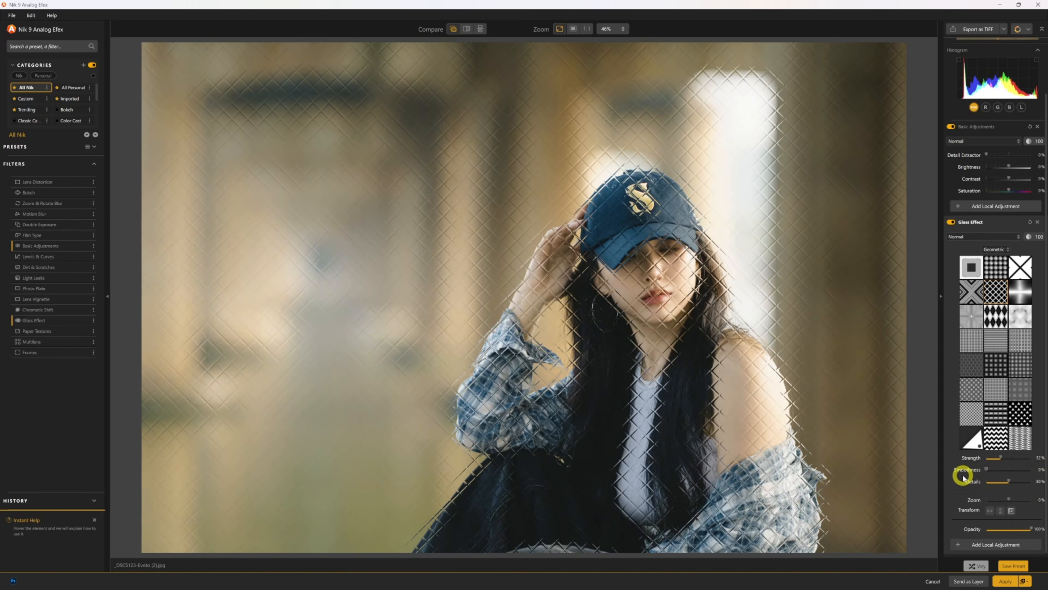
pyautogui.moveTo(998, 479); pyautogui.dragTo(1008, 512)
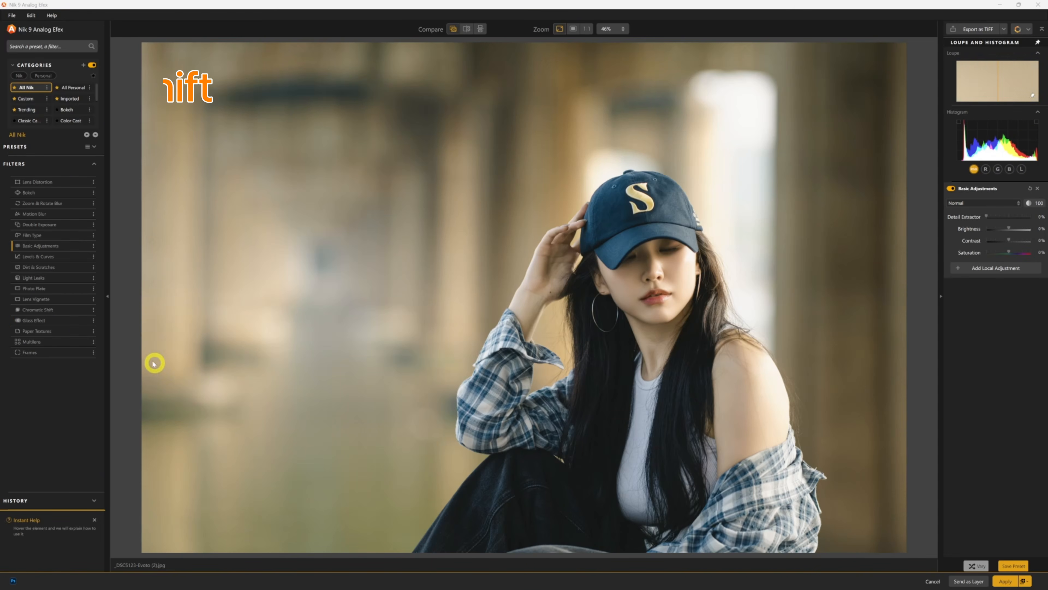
# Add the Chromatic Shift filter to the original portrait and check its blend modes, keeping Normal.
pyautogui.click(48, 310)
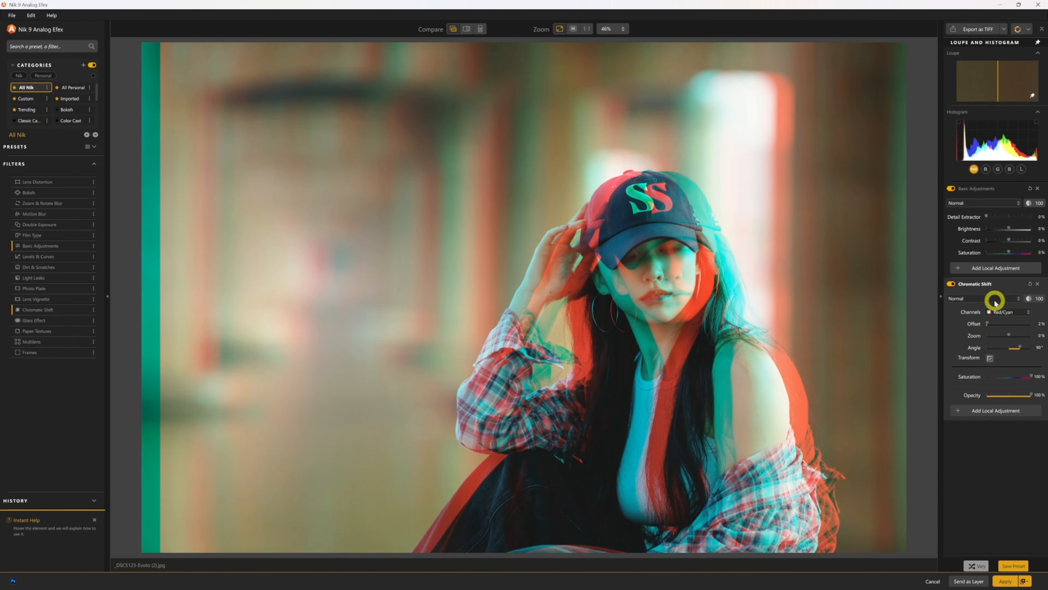
pyautogui.click(987, 299)
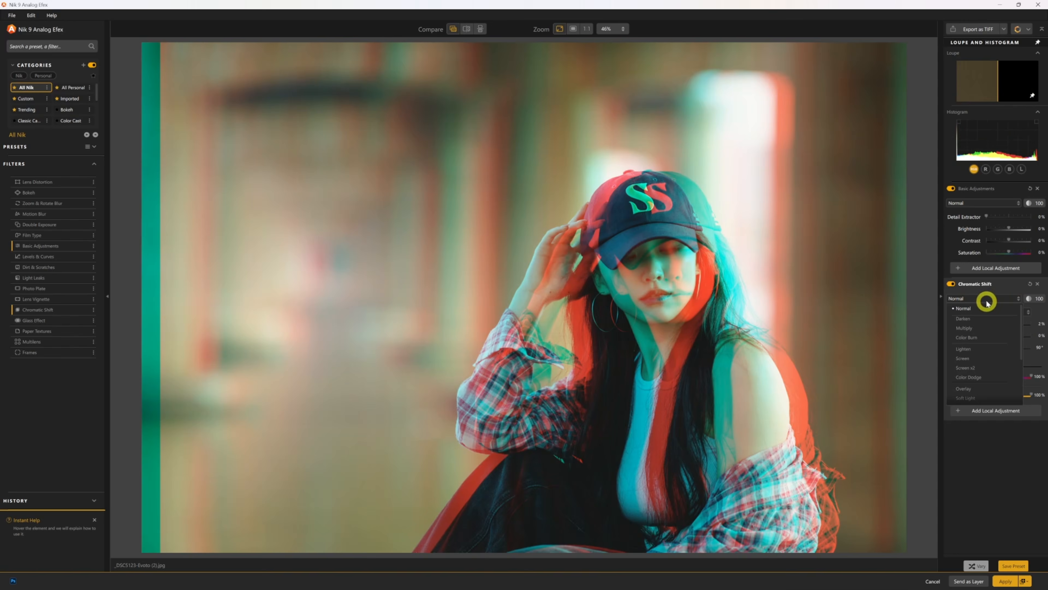
pyautogui.click(1003, 299)
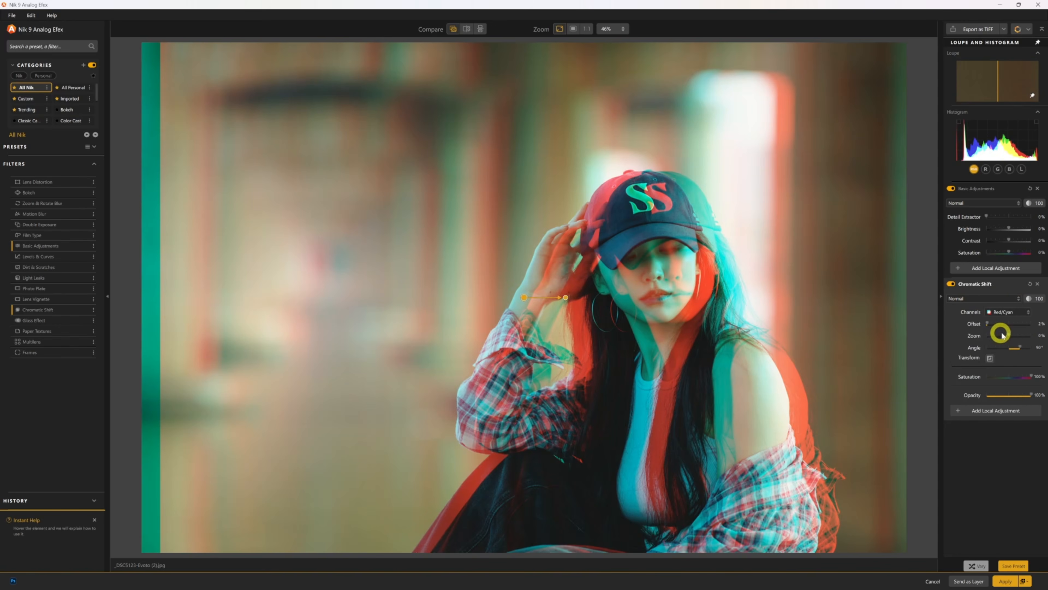
# Try the Green/Magenta and Blue/Yellow channel pairs for the chromatic shift and return to Red/Cyan.
pyautogui.click(1006, 313)
pyautogui.click(1009, 332)
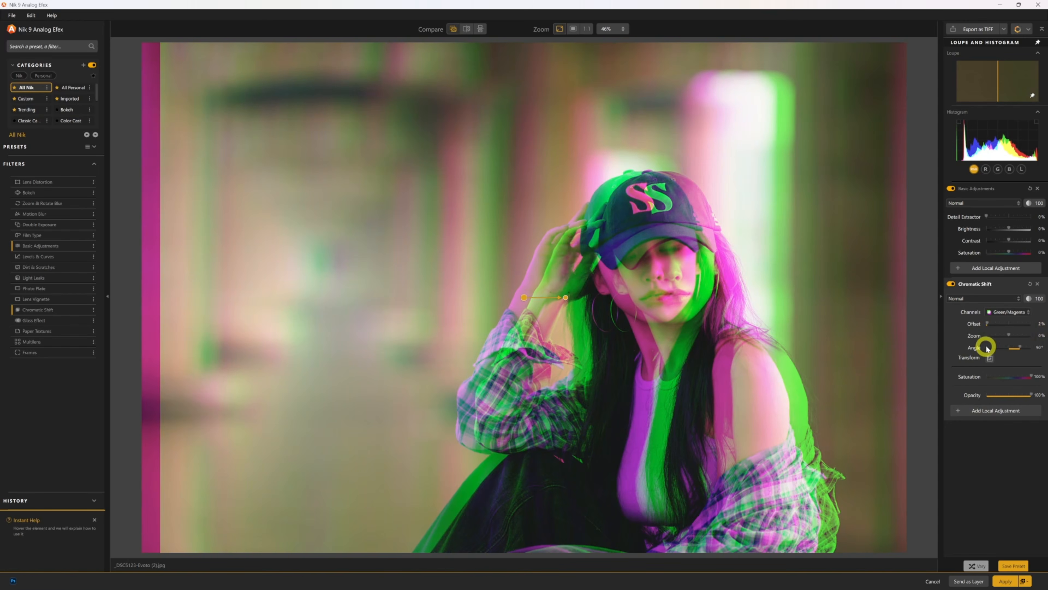
pyautogui.click(991, 314)
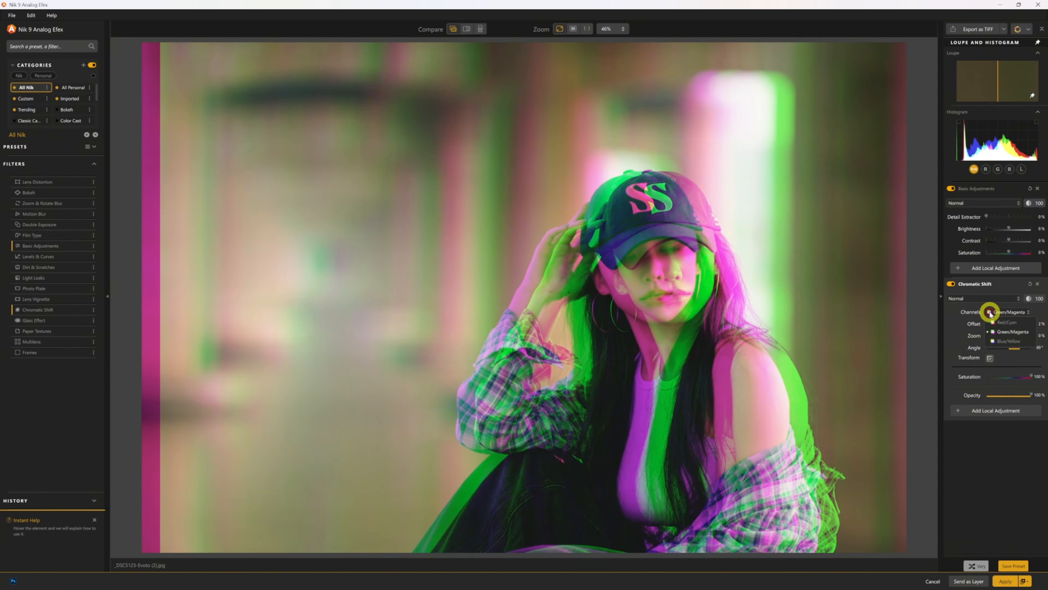
pyautogui.click(992, 341)
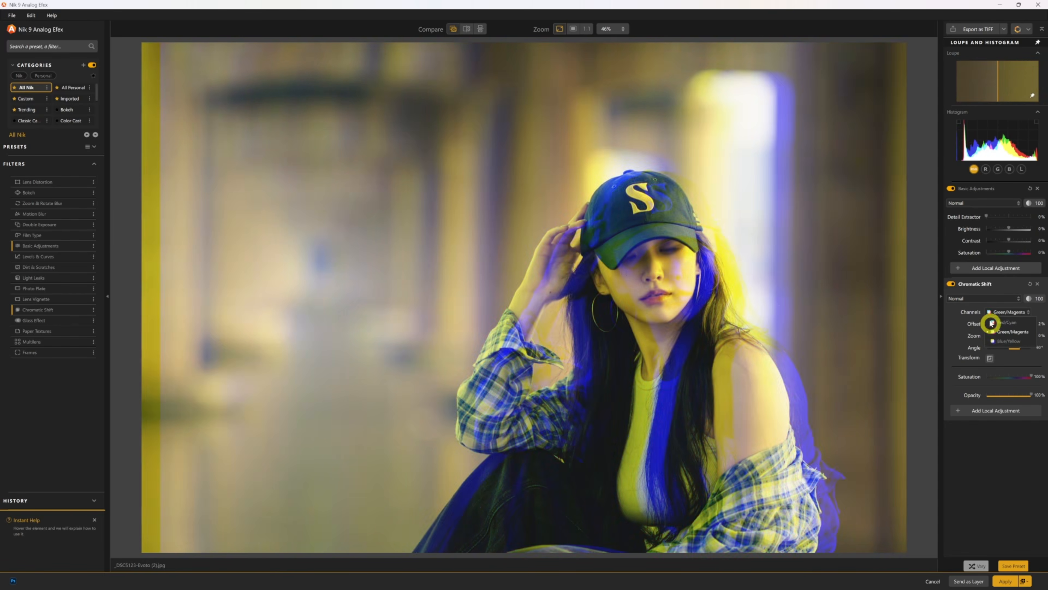
pyautogui.click(993, 323)
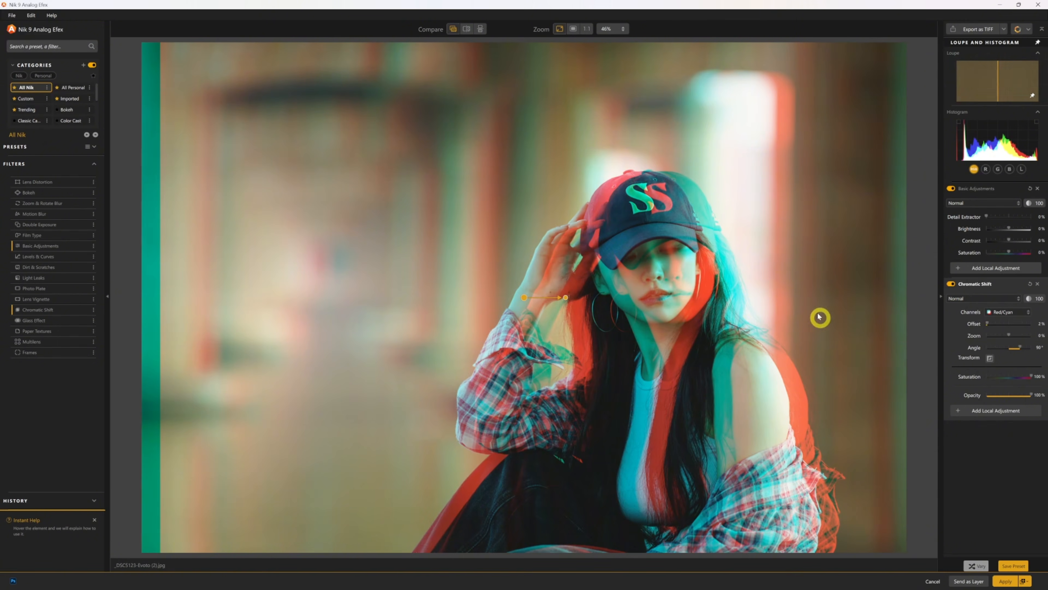
# Move the red/cyan shift to a 6% offset at a 68° angle and enlarge it with a 45% zoom.
pyautogui.moveTo(987, 323)
pyautogui.mouseDown()
pyautogui.moveTo(999, 322)
pyautogui.moveTo(980, 308)
pyautogui.moveTo(991, 323)
pyautogui.mouseUp()
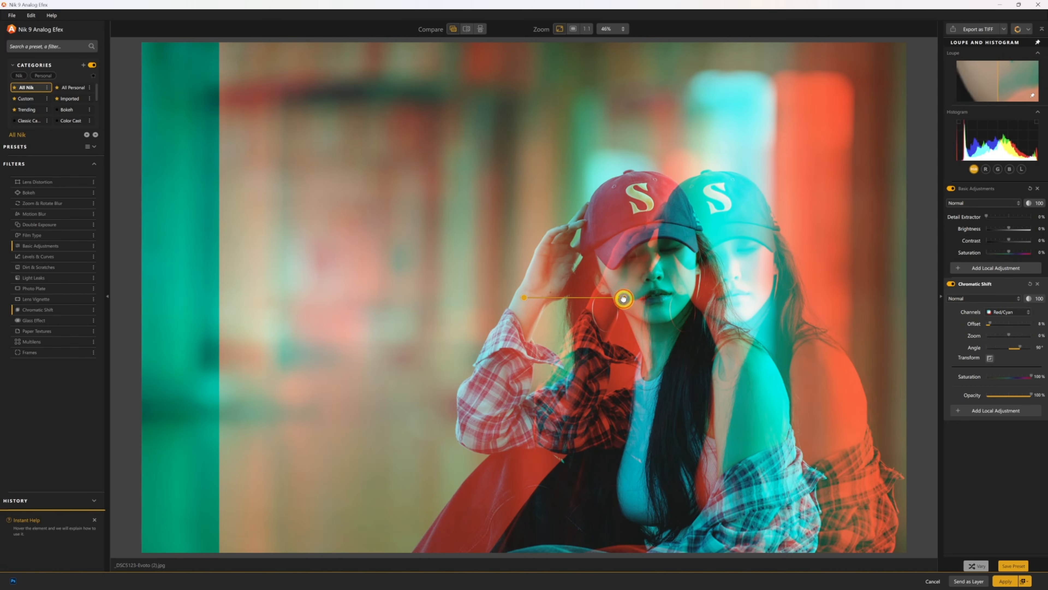
pyautogui.moveTo(623, 298); pyautogui.dragTo(592, 270)
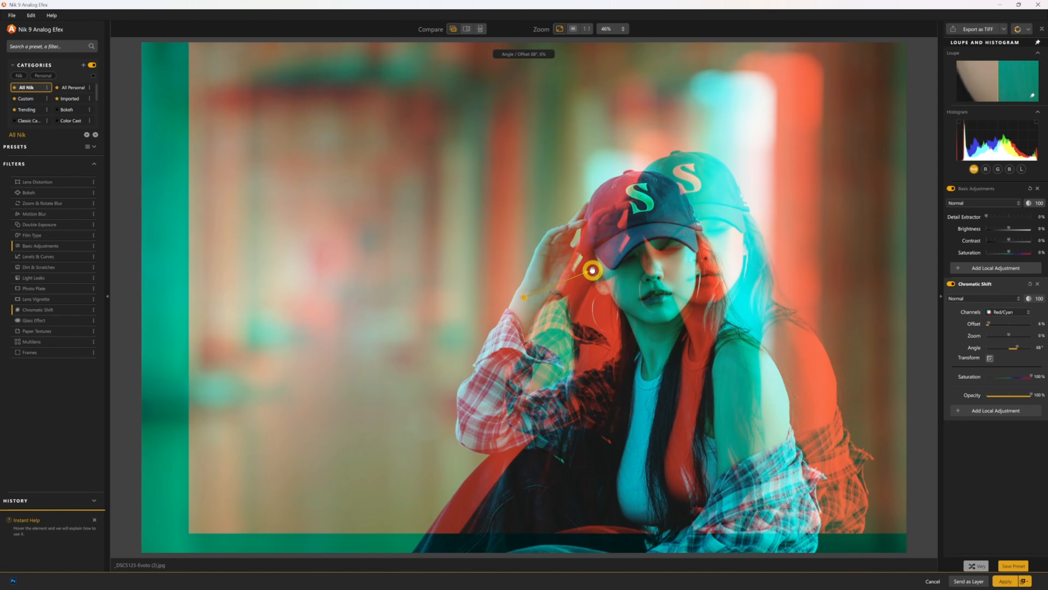
pyautogui.moveTo(1008, 335); pyautogui.dragTo(1019, 337)
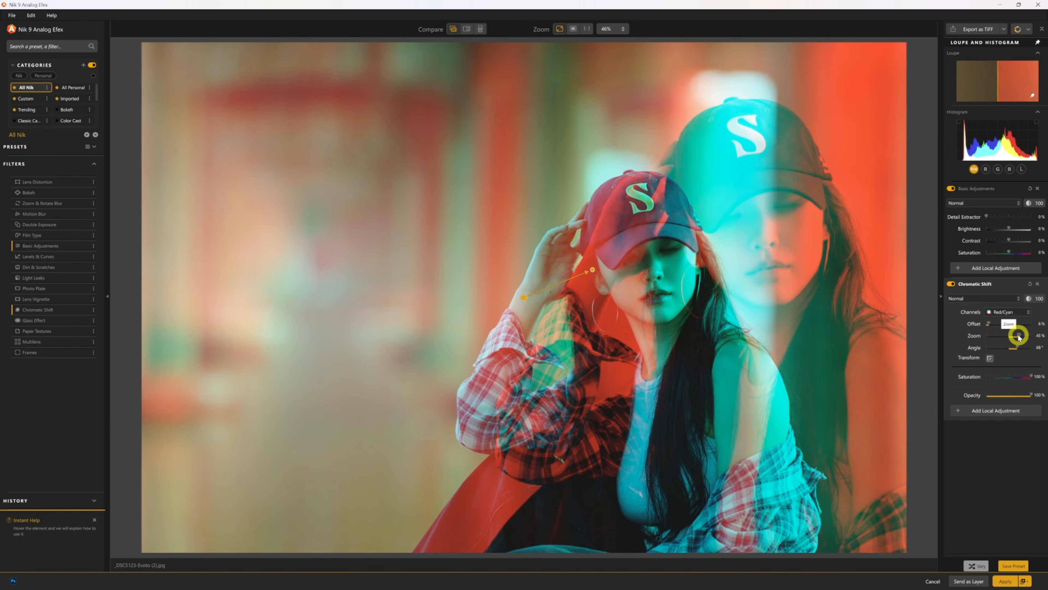
# Set the chromatic shift to 1% offset, 32% zoom and a 62° angle, and switch its inversion on and off again.
pyautogui.click(989, 357)
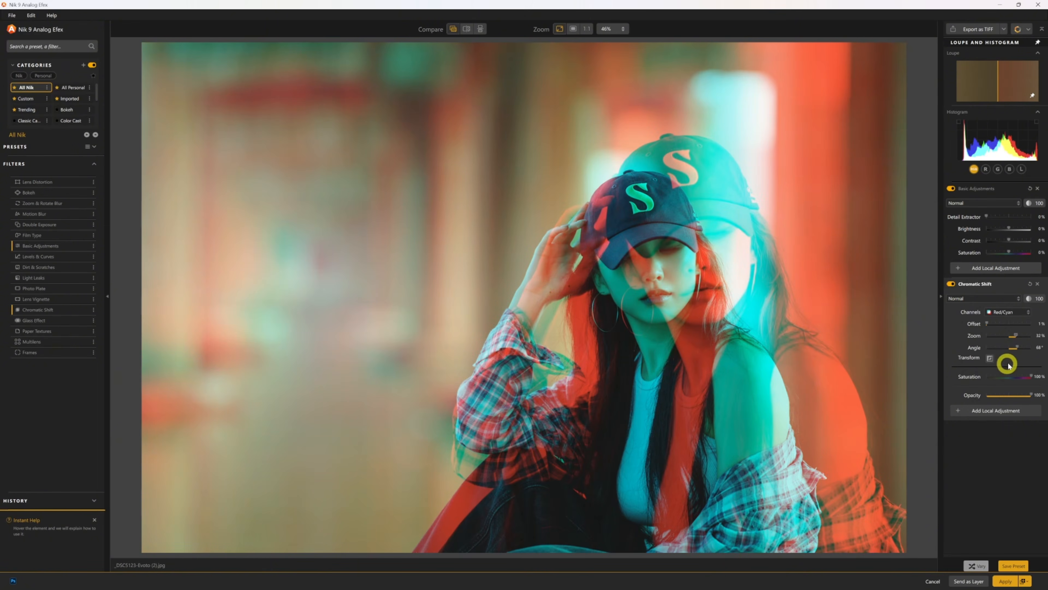
pyautogui.moveTo(1019, 348); pyautogui.dragTo(1017, 349)
pyautogui.click(1007, 313)
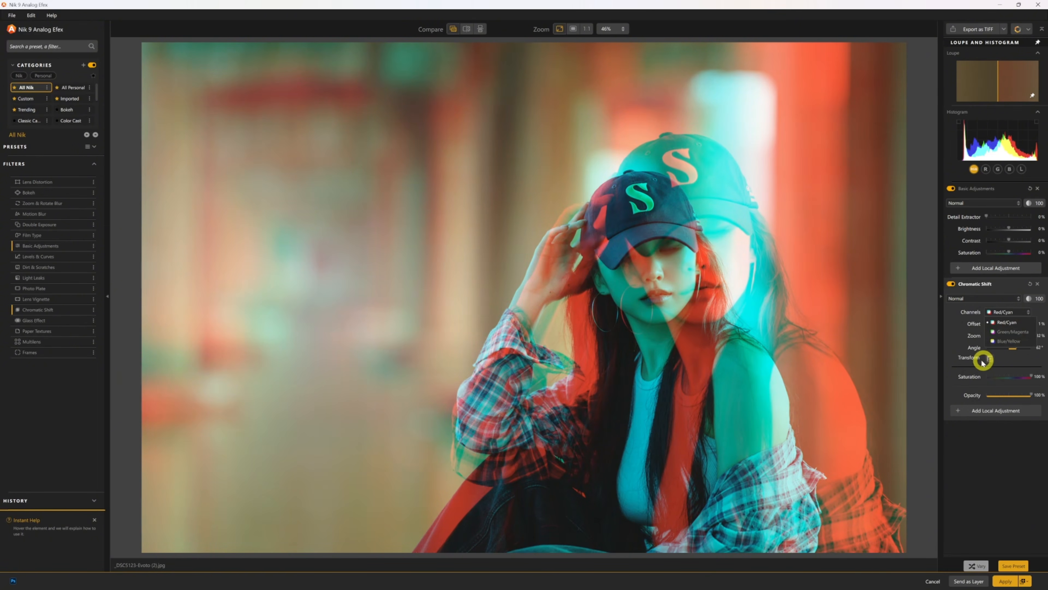
pyautogui.click(979, 361)
pyautogui.click(989, 358)
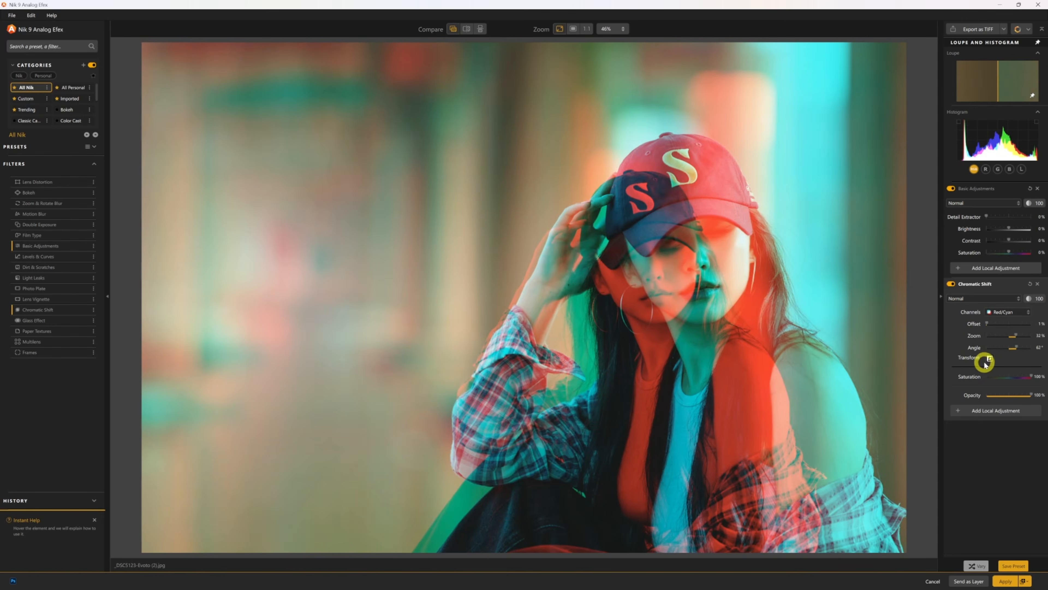
pyautogui.click(990, 358)
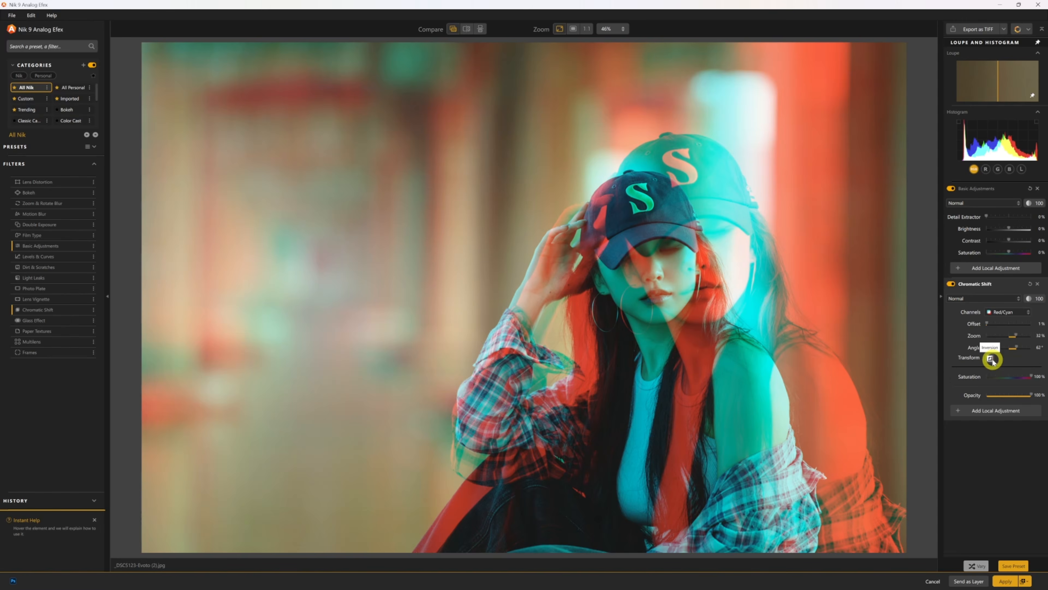
# Close Analog Efex without saving the chromatic shift changes.
pyautogui.hotkey('ctrl', '-')
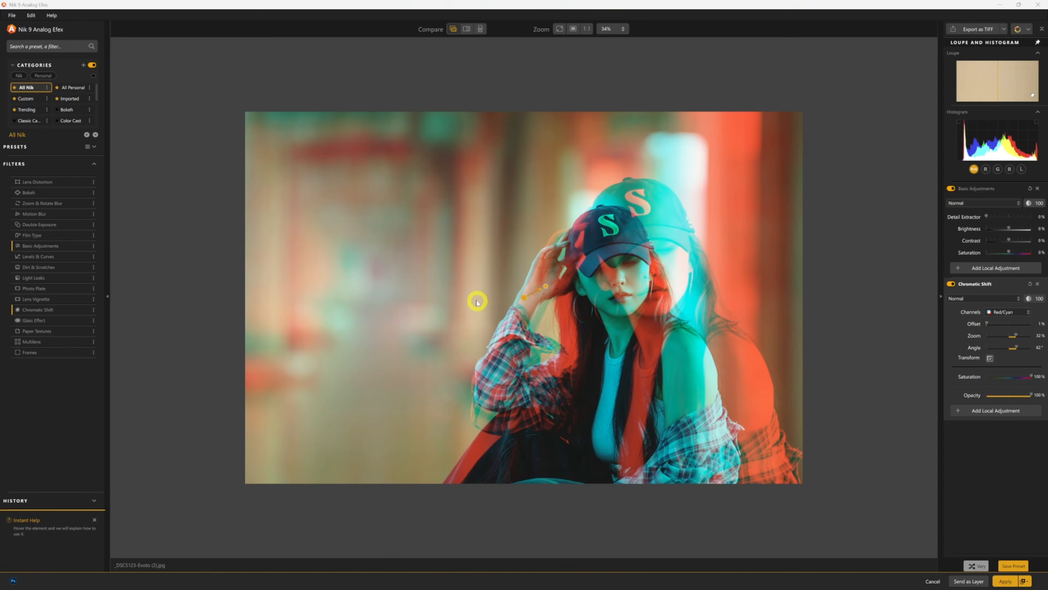
pyautogui.click(1038, 4)
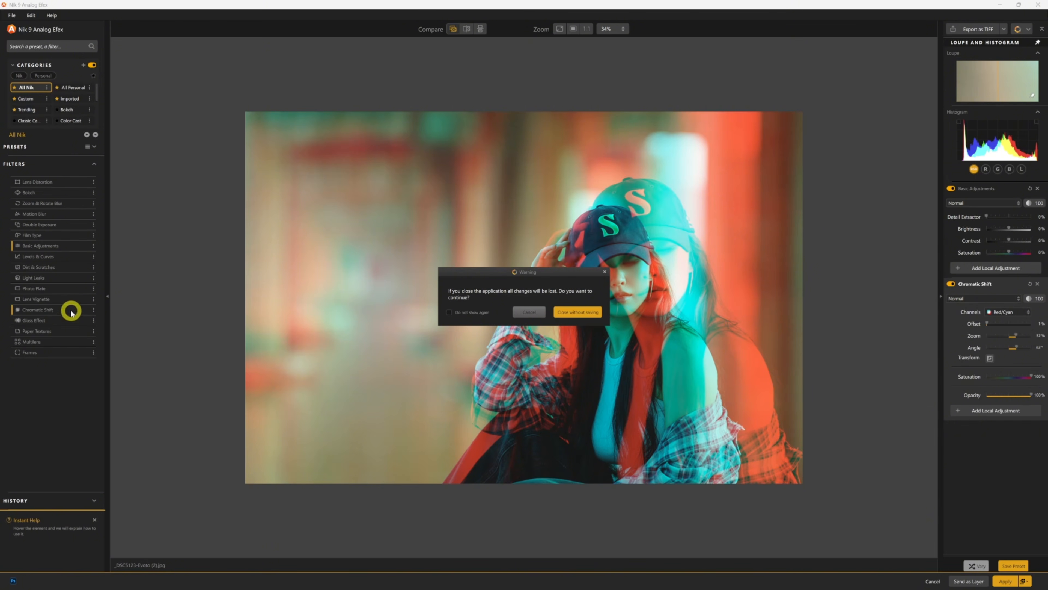
pyautogui.click(576, 312)
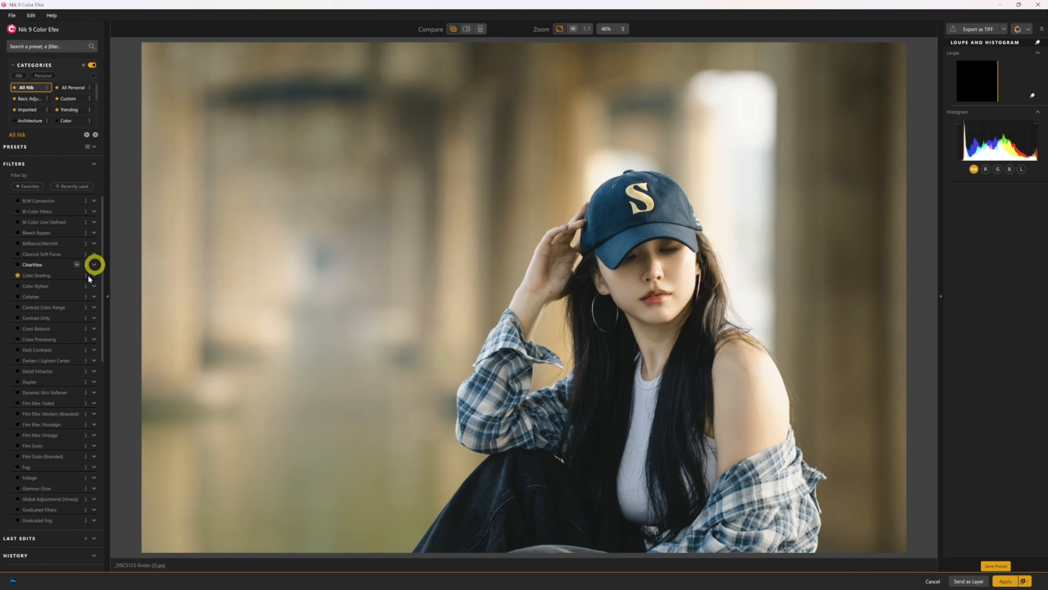
# Look through the Color Efex filter list, add Color Grading to the portrait and open its local adjustment options.
pyautogui.scroll(-8, 70, 301)
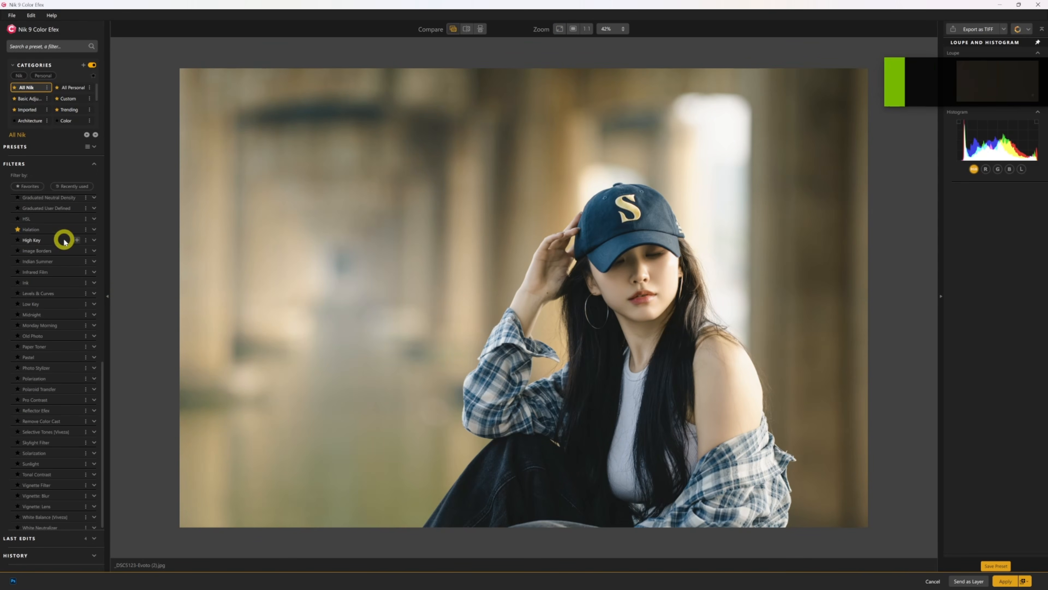
pyautogui.scroll(3, 64, 239)
pyautogui.scroll(13, 64, 241)
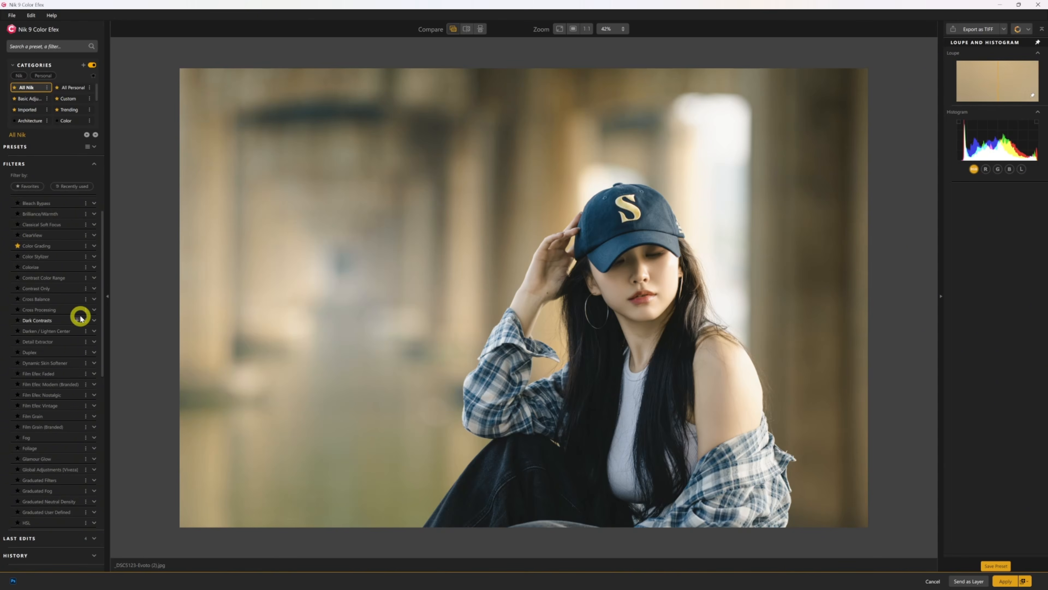
pyautogui.scroll(-2, 81, 317)
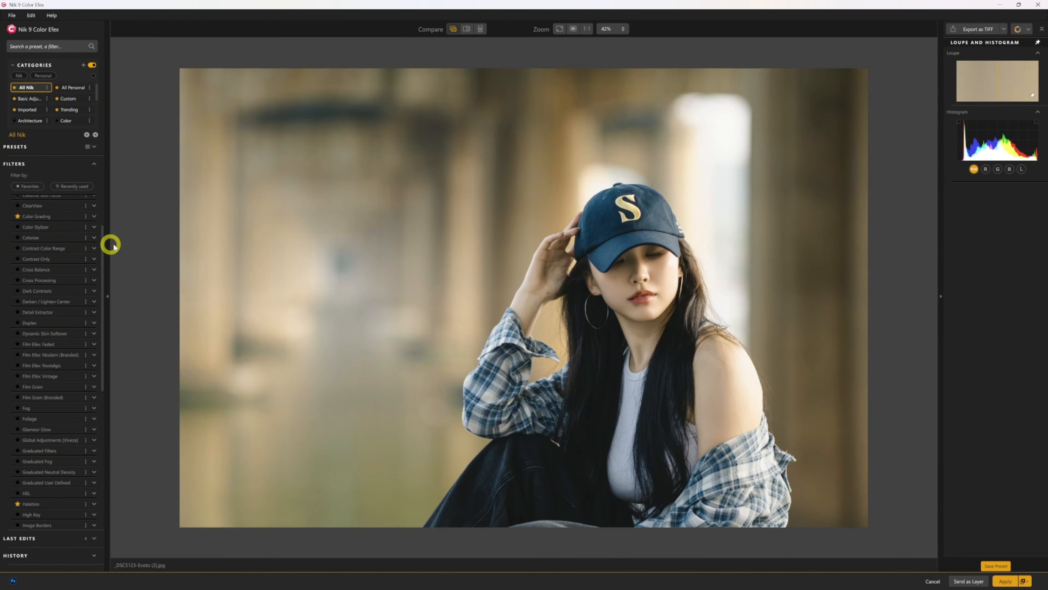
pyautogui.click(56, 216)
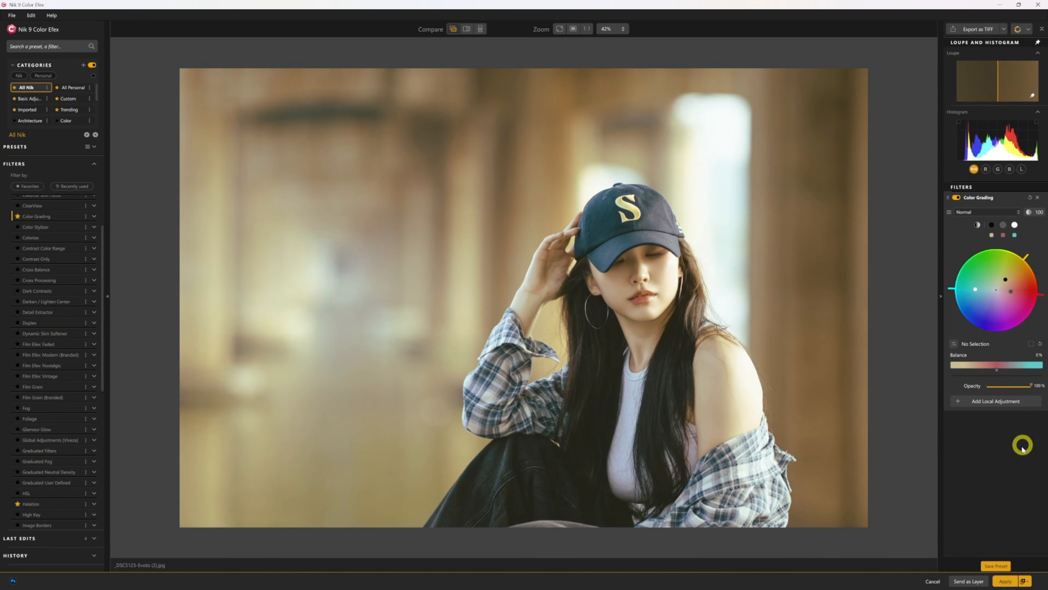
pyautogui.click(993, 401)
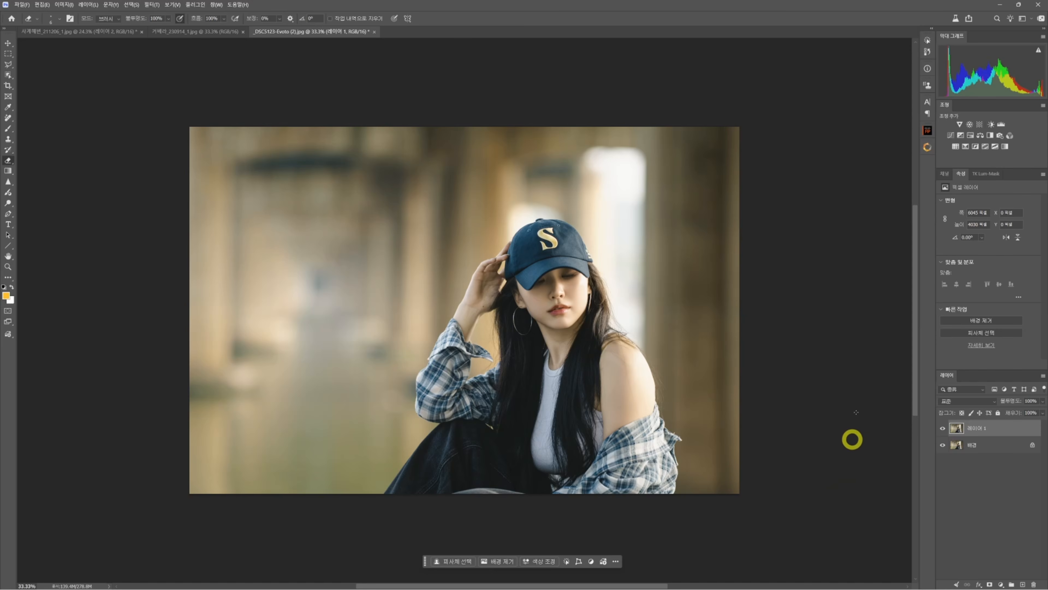
# Fit the portrait to the Photoshop window and reduce the view slightly.
pyautogui.press('z')
pyautogui.rightClick(551, 272)
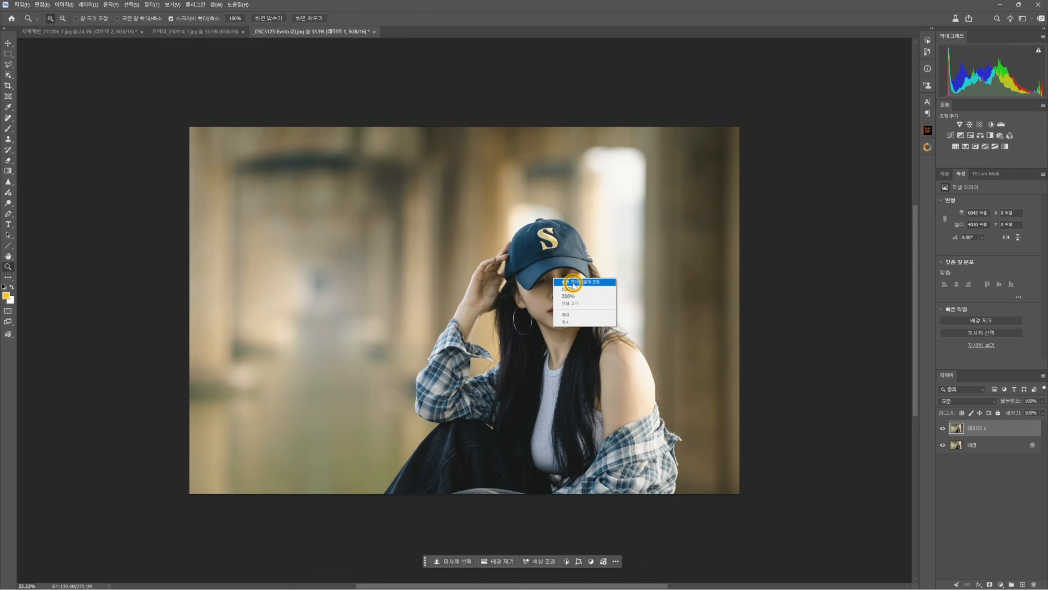
pyautogui.click(571, 279)
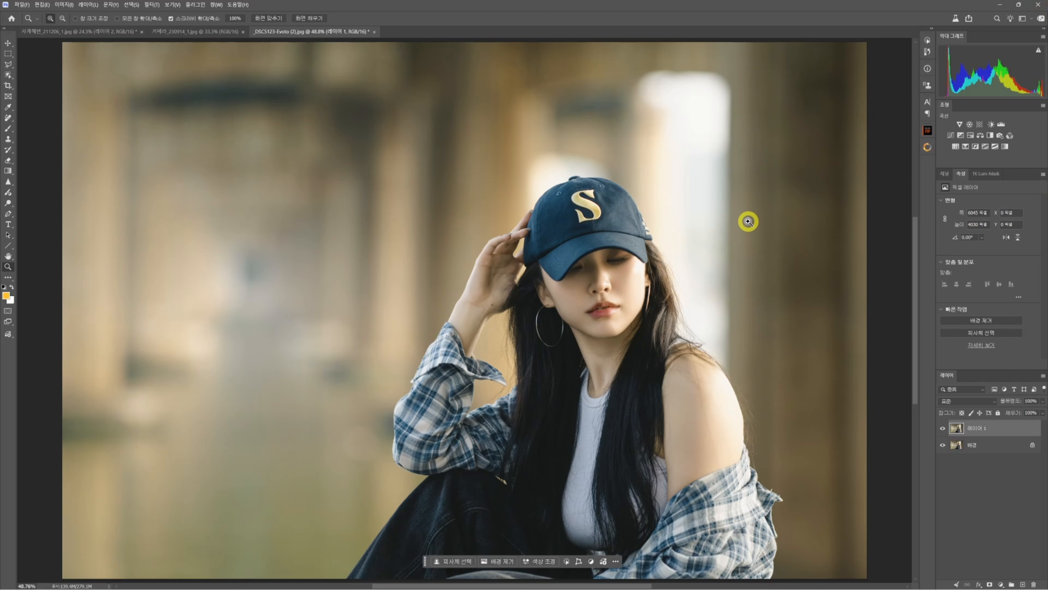
pyautogui.scroll(-1, 900, 133)
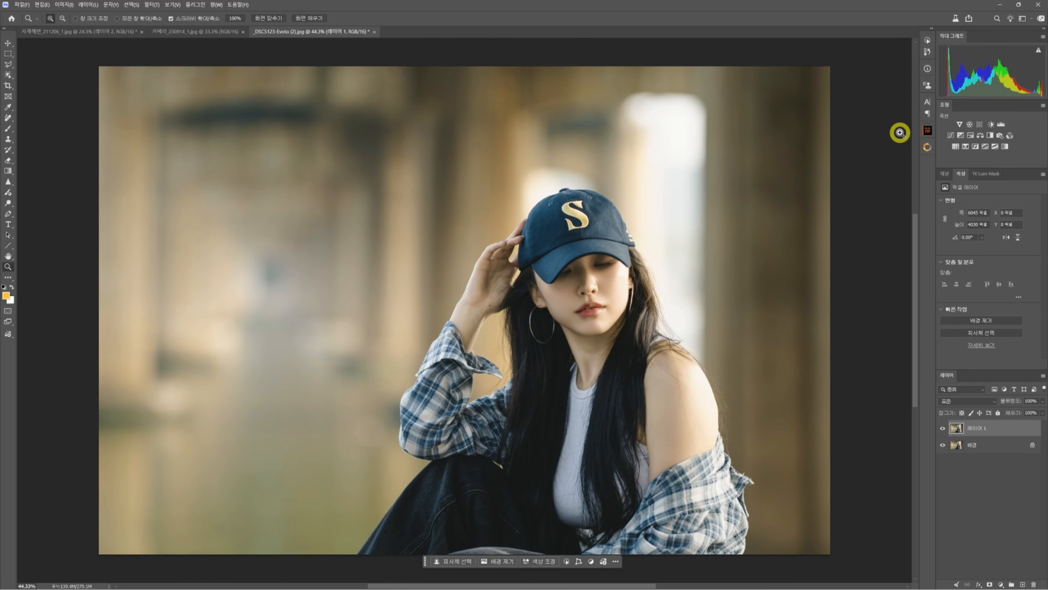